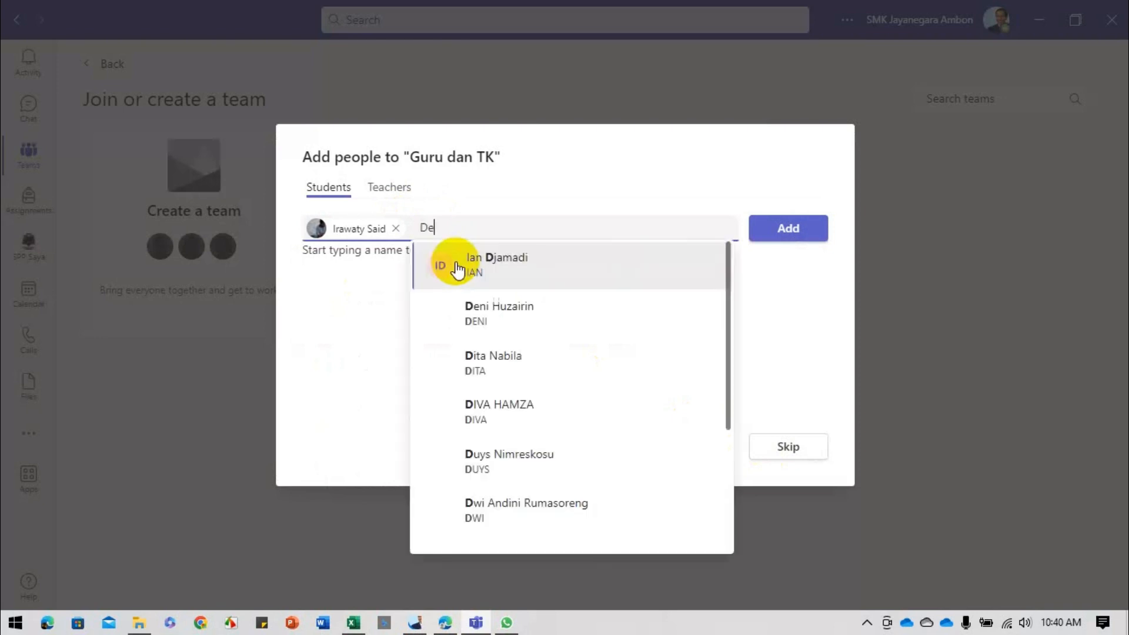
- Select the second student, add both chosen students to the "Guru dan TK" team, and finish adding people
{"action": "left_click", "coordinate": [515, 301]}
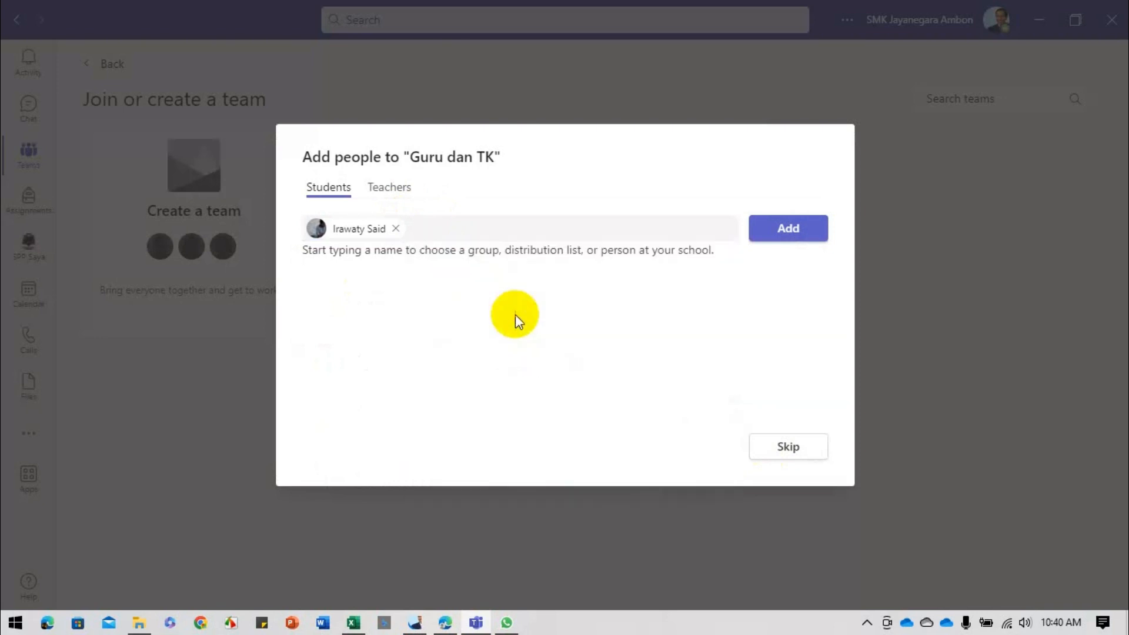
{"action": "left_click", "coordinate": [794, 228]}
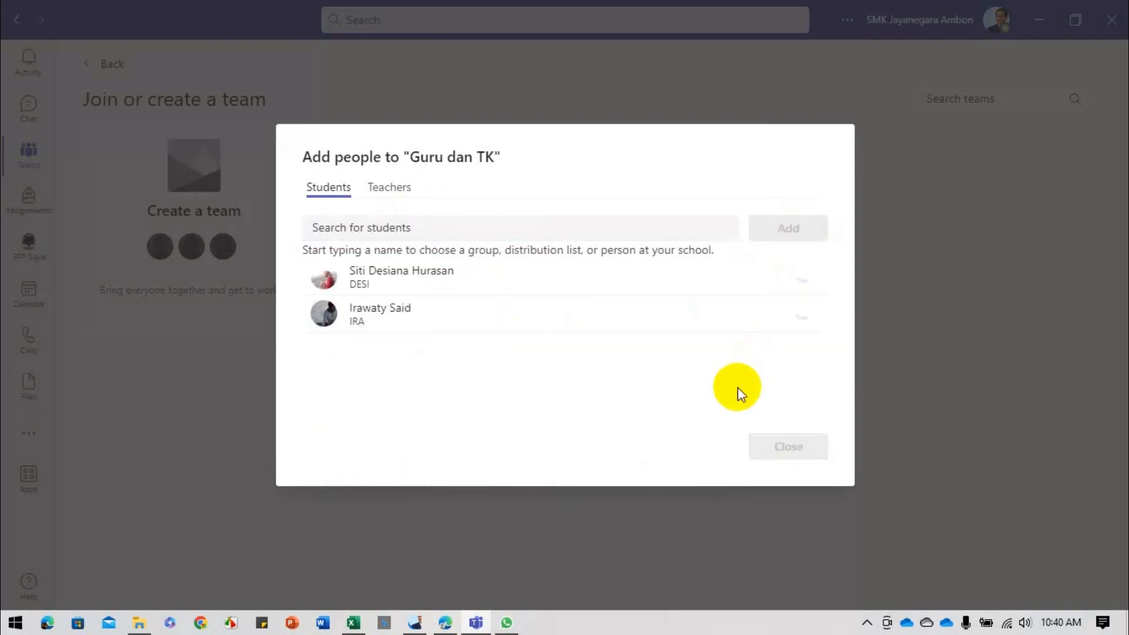
{"action": "left_click", "coordinate": [774, 446]}
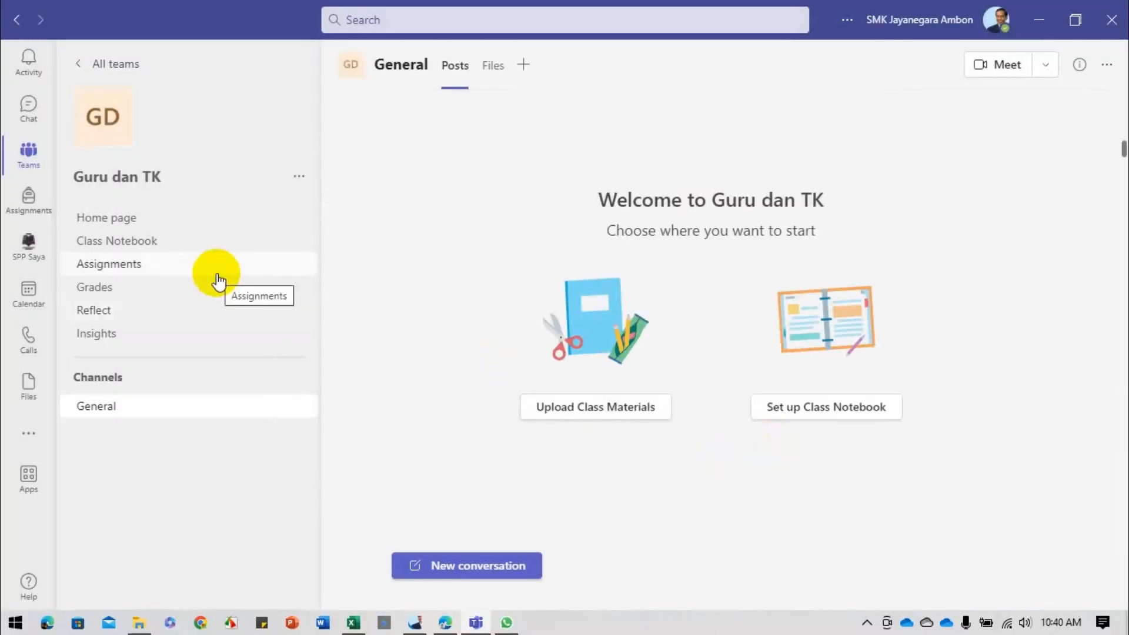
- Open the General channel's files in SharePoint, dismissing the translation and site template offers, and follow the Guru dan TK site
{"action": "left_click", "coordinate": [492, 74]}
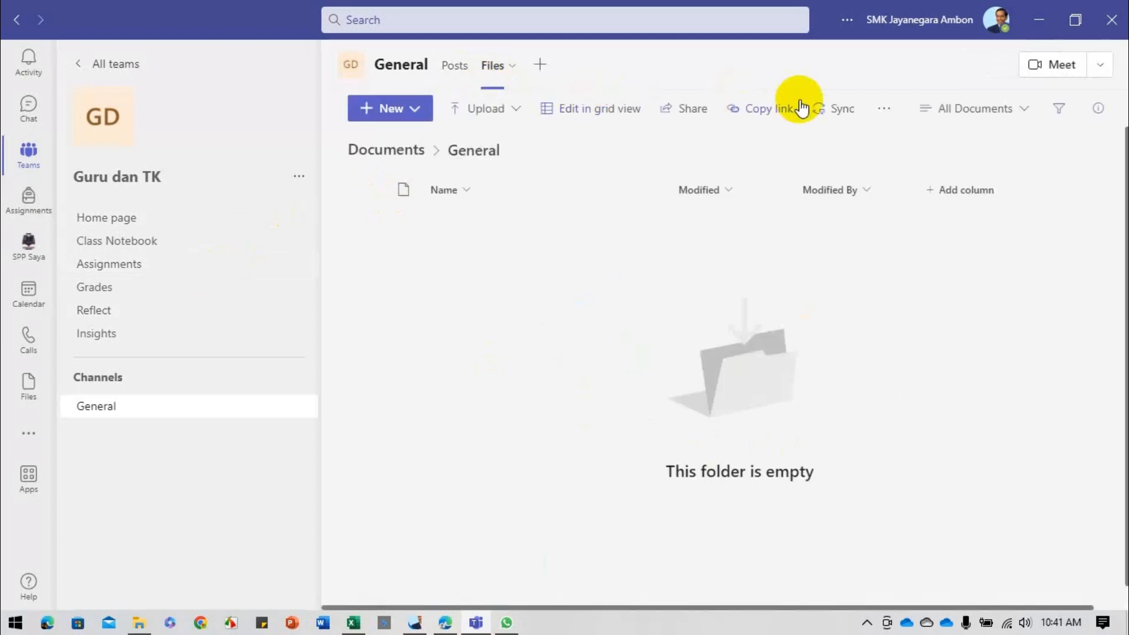
{"action": "left_click", "coordinate": [883, 109]}
{"action": "left_click", "coordinate": [917, 201]}
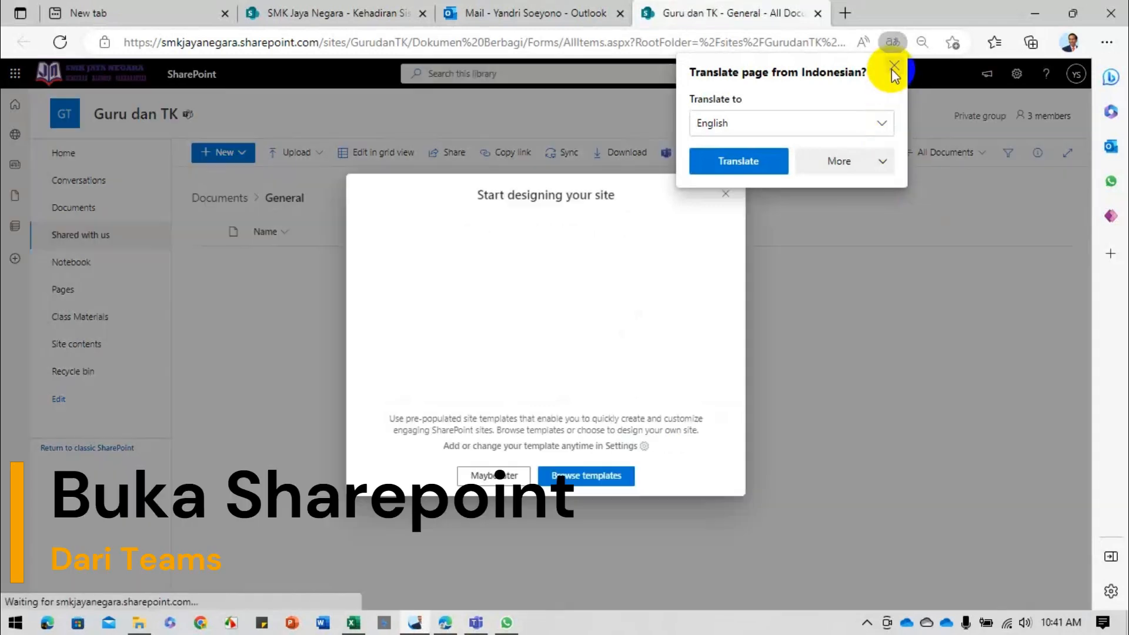
{"action": "left_click", "coordinate": [894, 66]}
{"action": "left_click", "coordinate": [488, 476]}
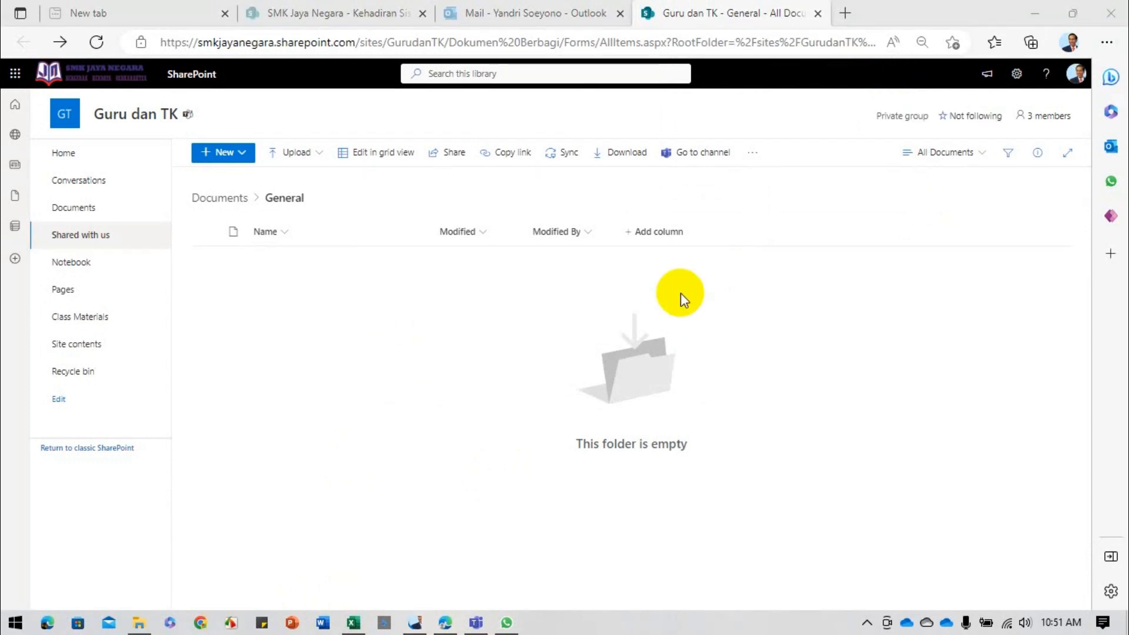
{"action": "left_click", "coordinate": [960, 121]}
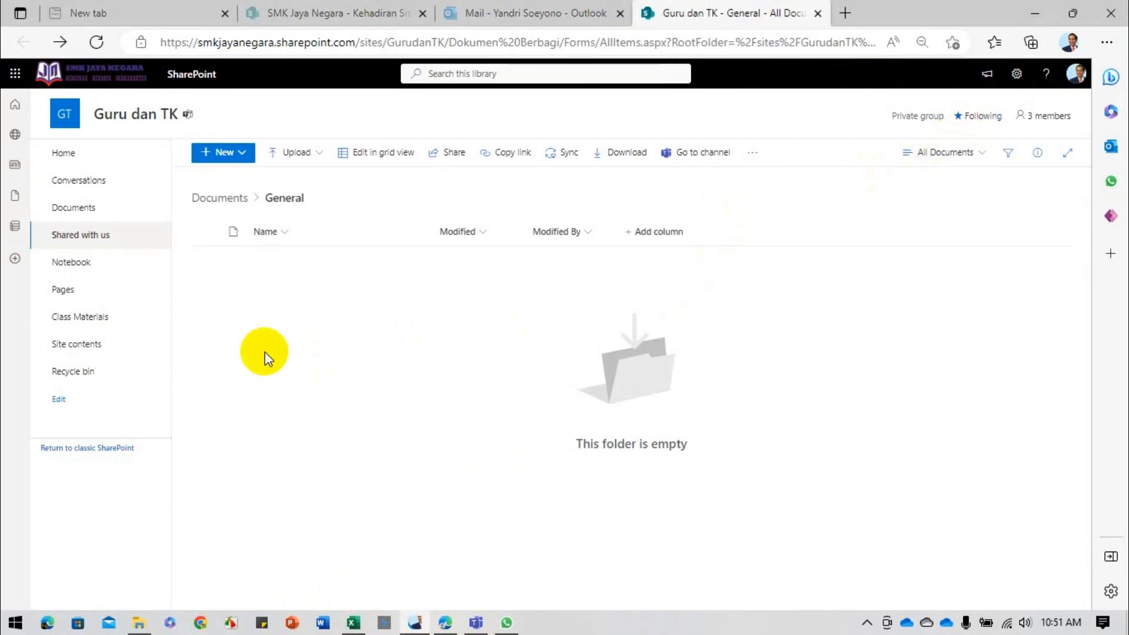
{"action": "left_click", "coordinate": [24, 265]}
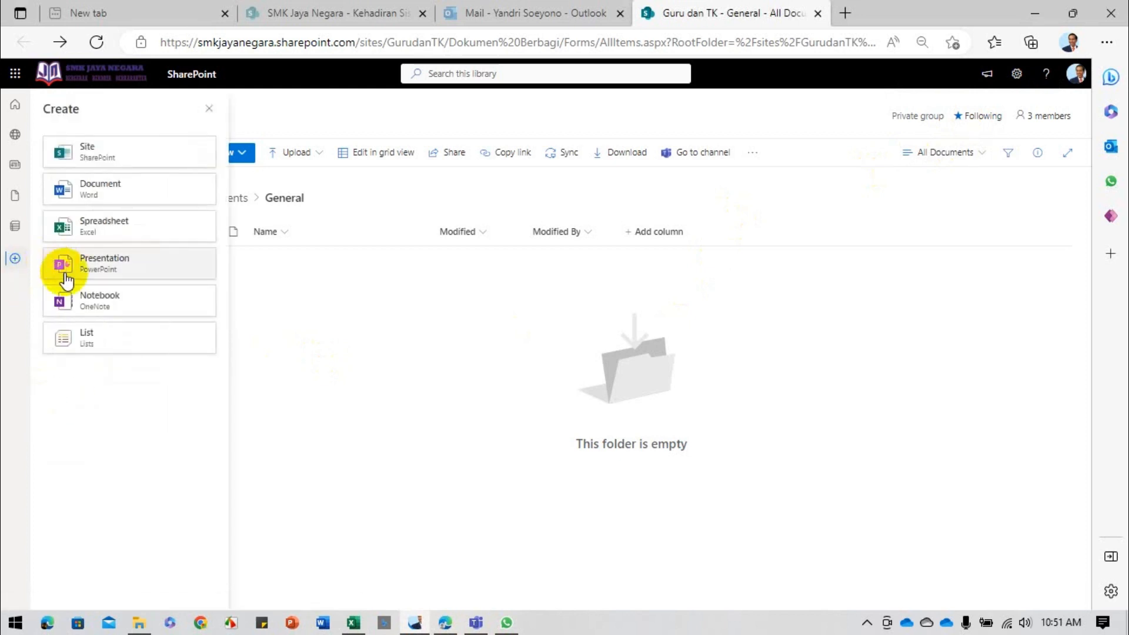
{"action": "left_click", "coordinate": [86, 339]}
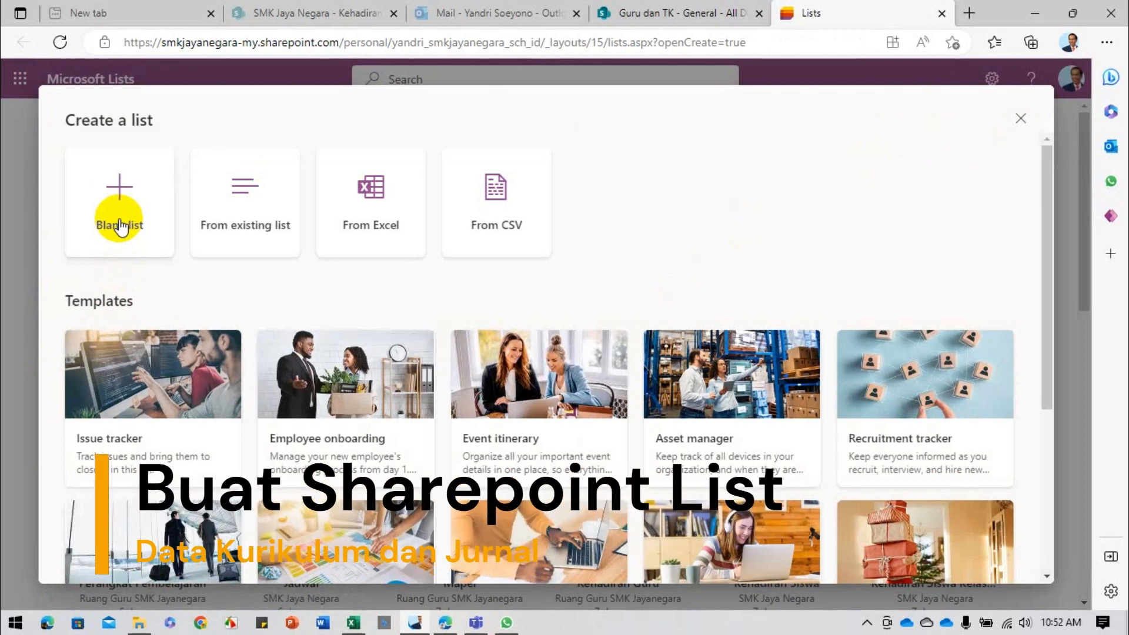
{"action": "left_click", "coordinate": [118, 222]}
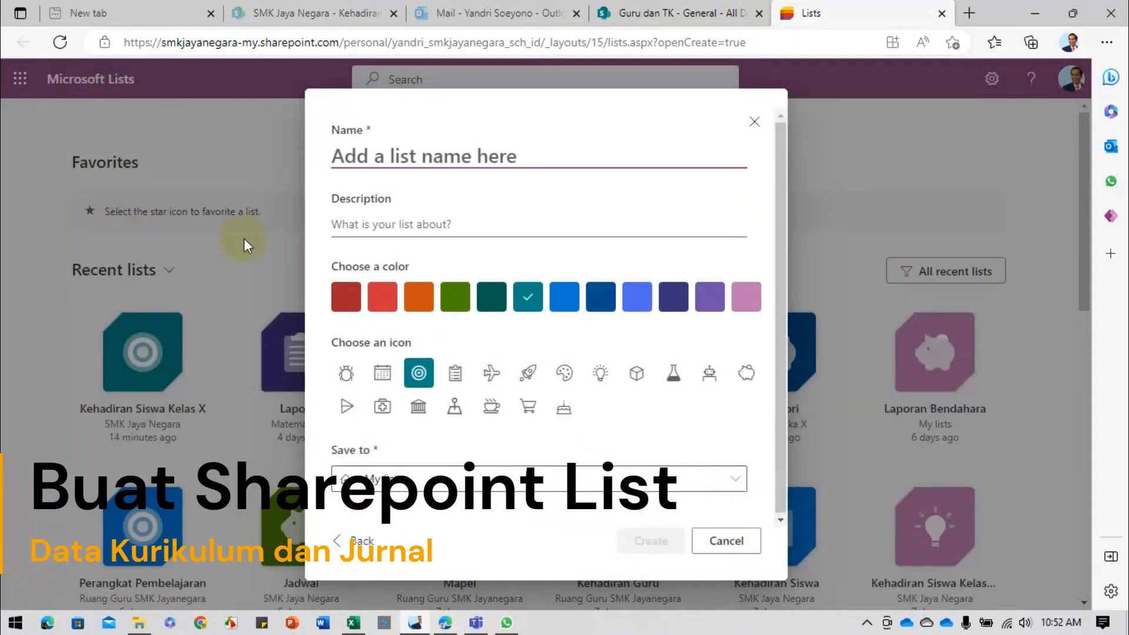
{"action": "type", "text": "Data Kurikulum"}
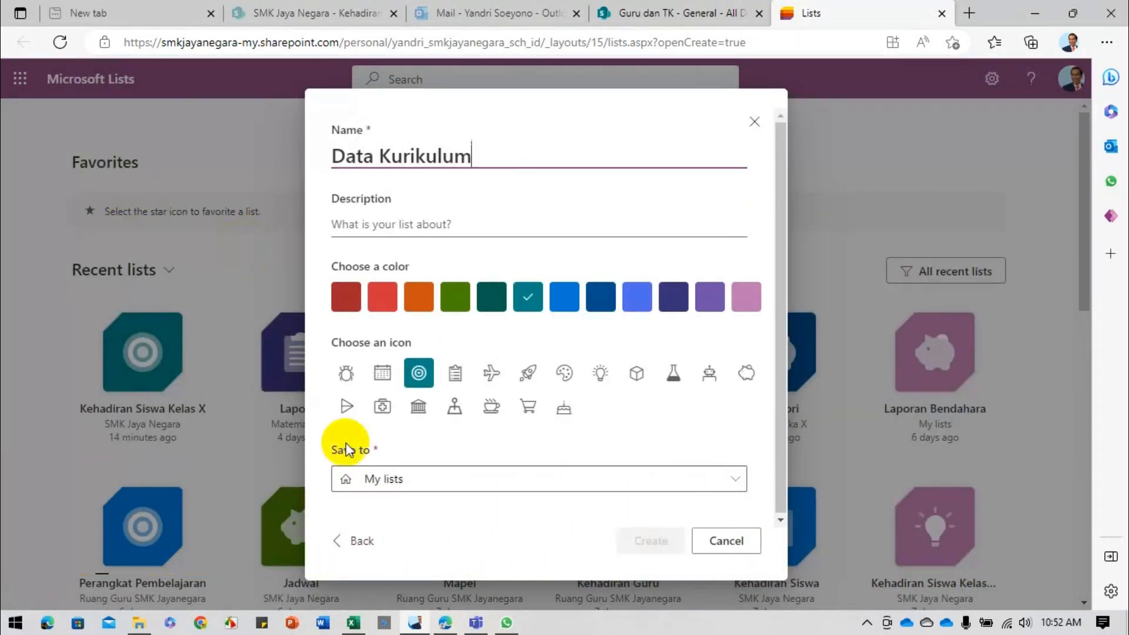
{"action": "left_click", "coordinate": [402, 480]}
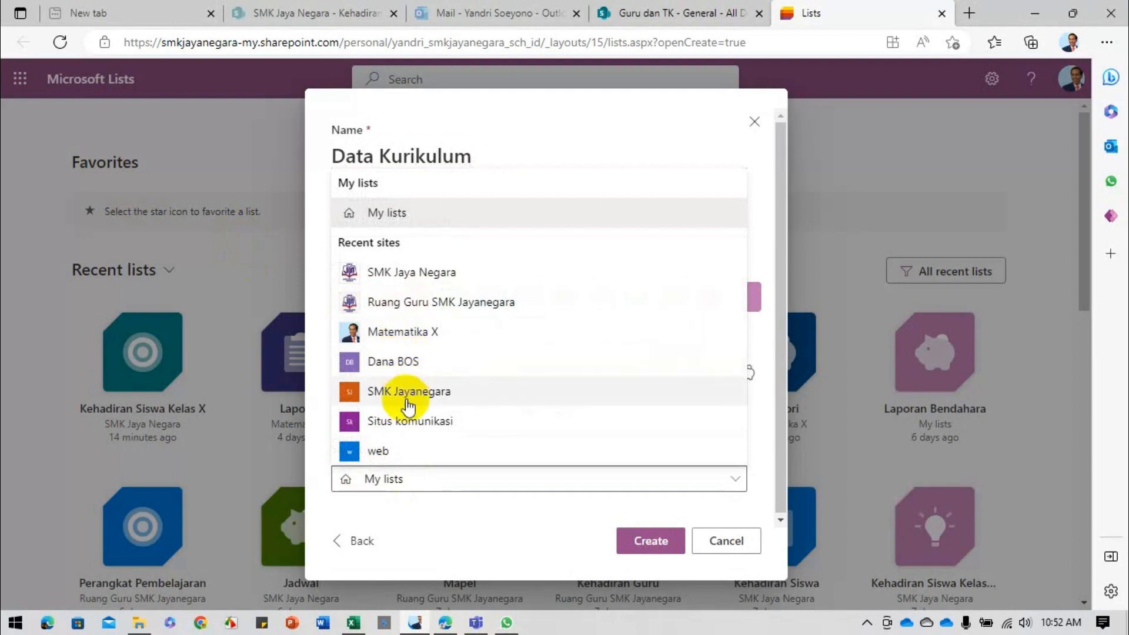
{"action": "left_click", "coordinate": [390, 477]}
{"action": "left_click", "coordinate": [390, 478]}
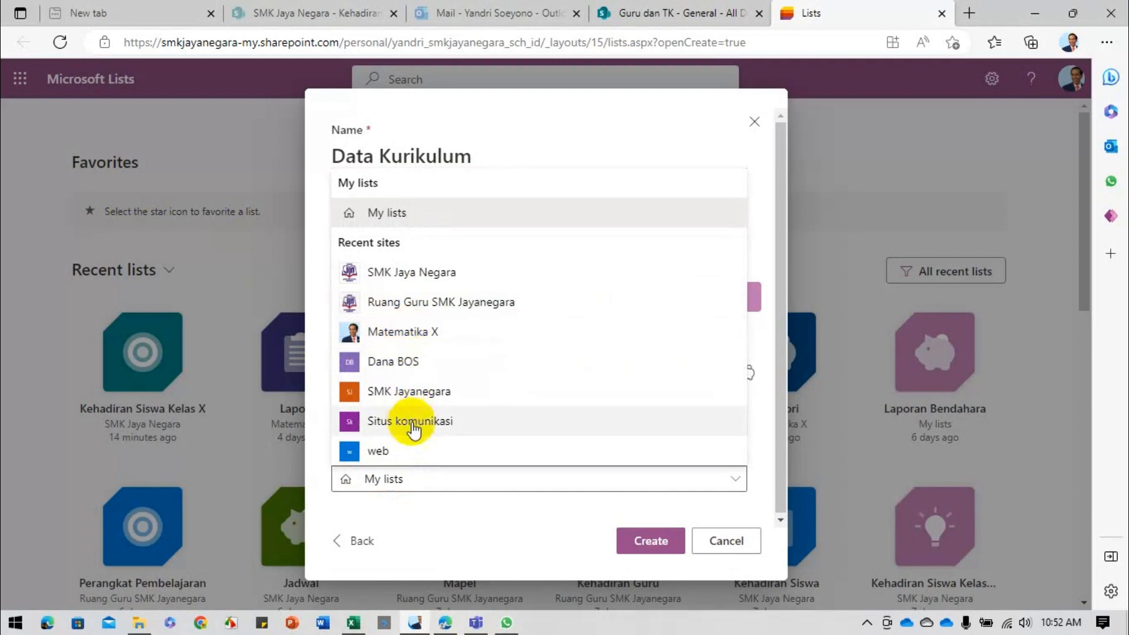
{"action": "left_click", "coordinate": [727, 542]}
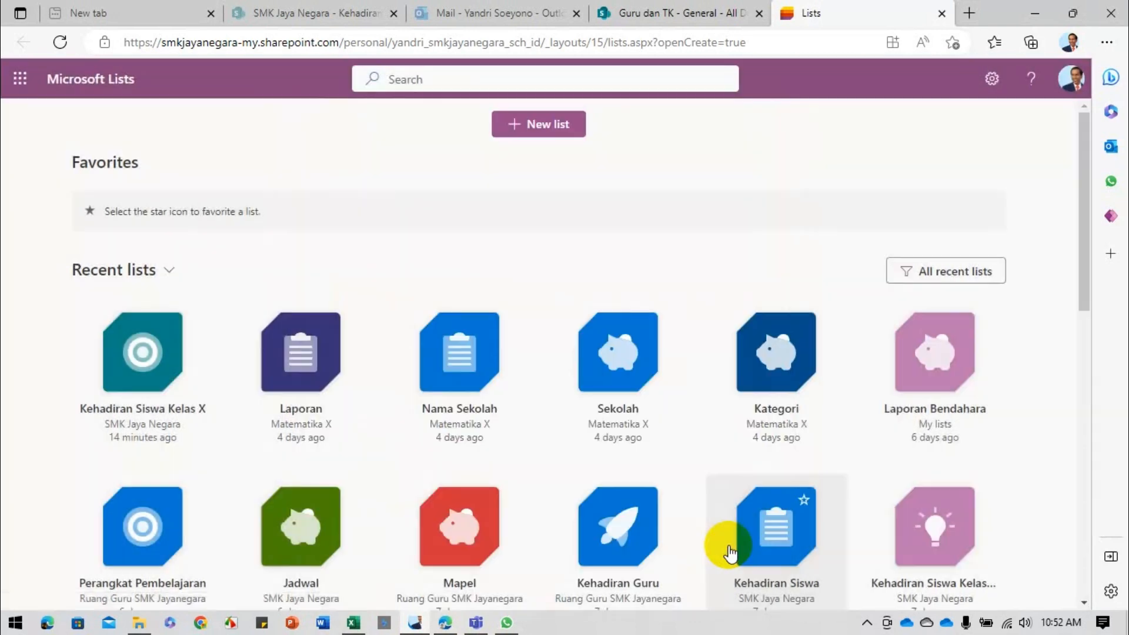
{"action": "left_click", "coordinate": [941, 13]}
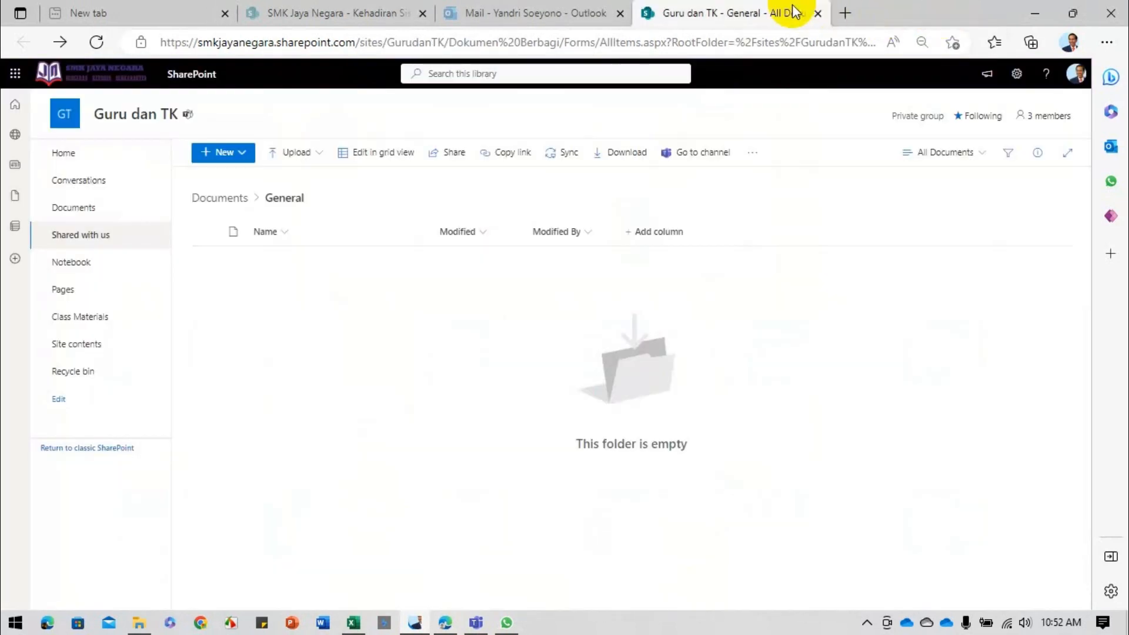
- From the Guru dan TK site contents, create a blank list named "Data Kurikulum" that is not shown in site navigation
{"action": "left_click", "coordinate": [89, 347]}
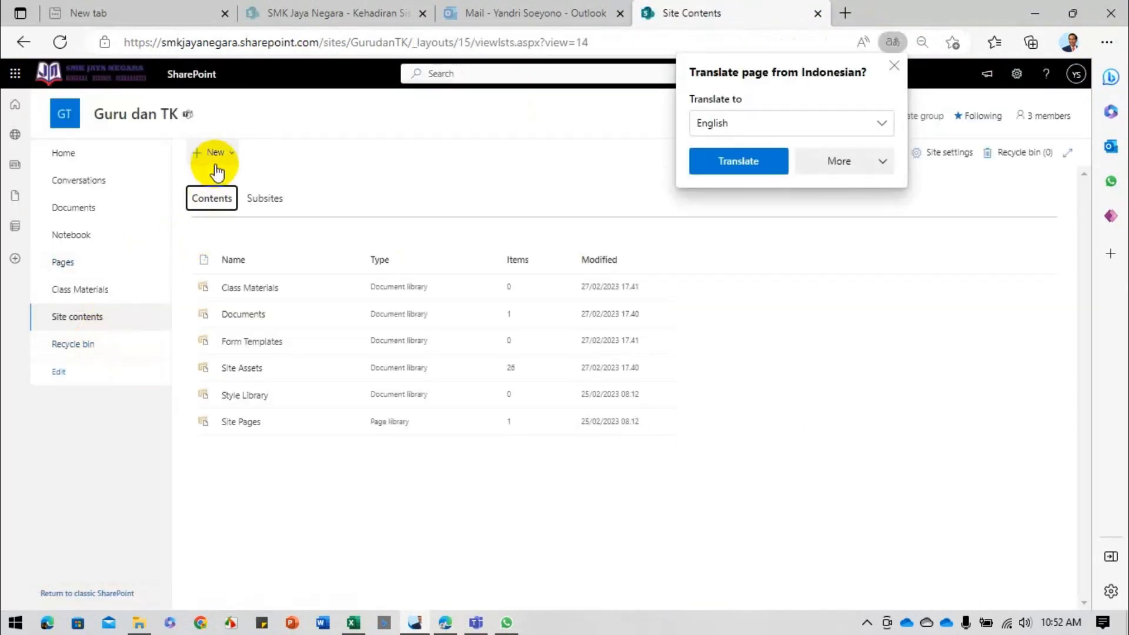
{"action": "left_click", "coordinate": [216, 172]}
{"action": "left_click", "coordinate": [217, 178]}
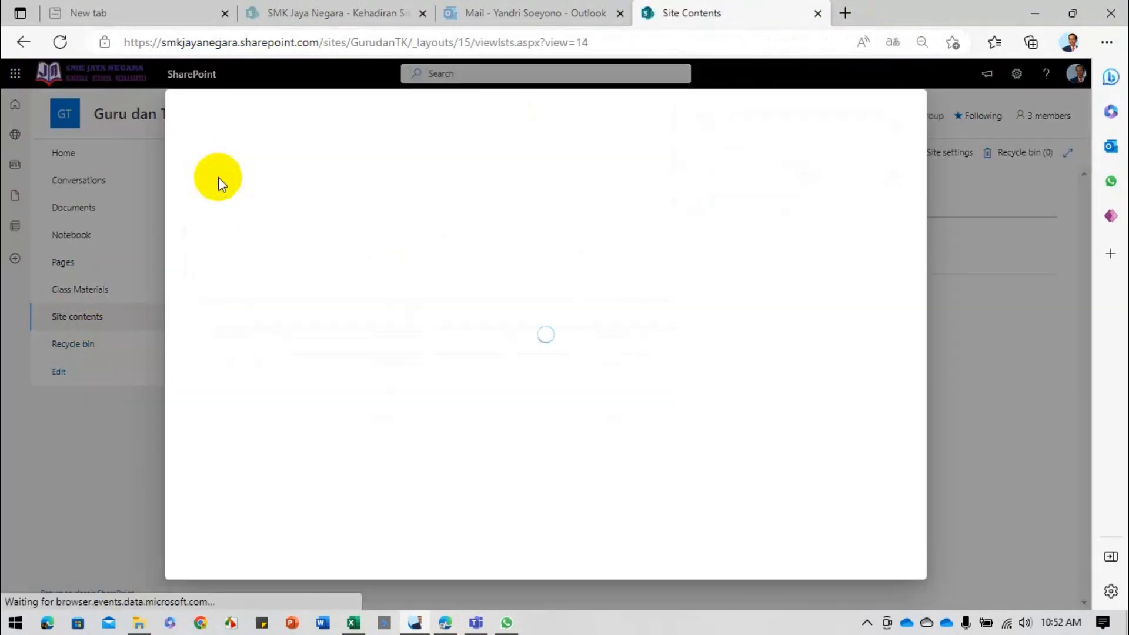
{"action": "left_click", "coordinate": [218, 176]}
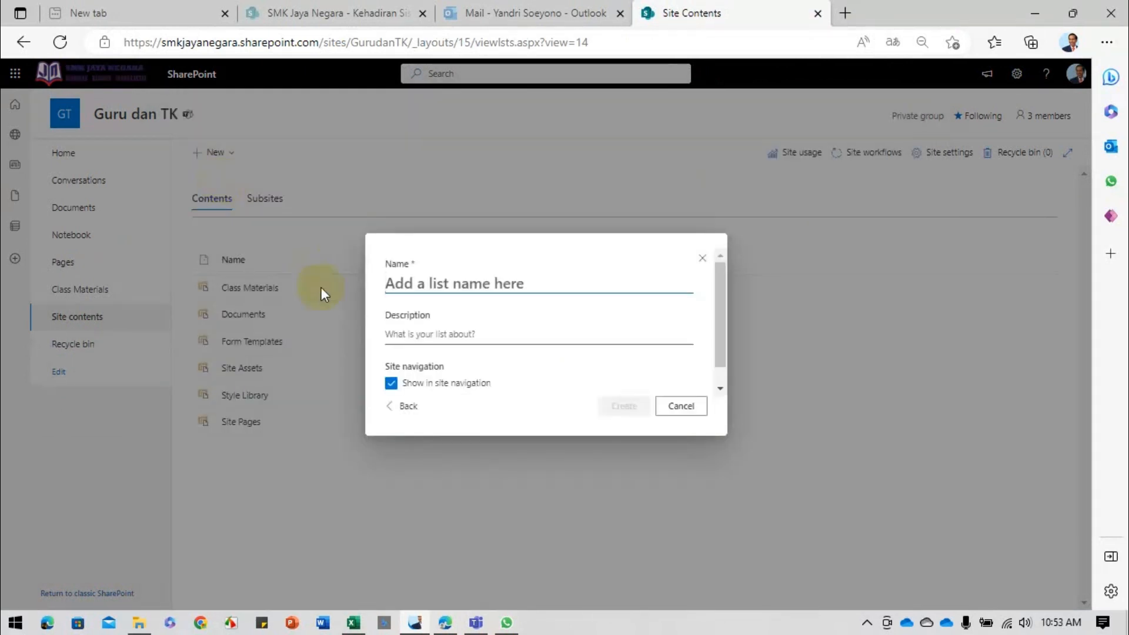
{"action": "type", "text": "Data Kurikulum"}
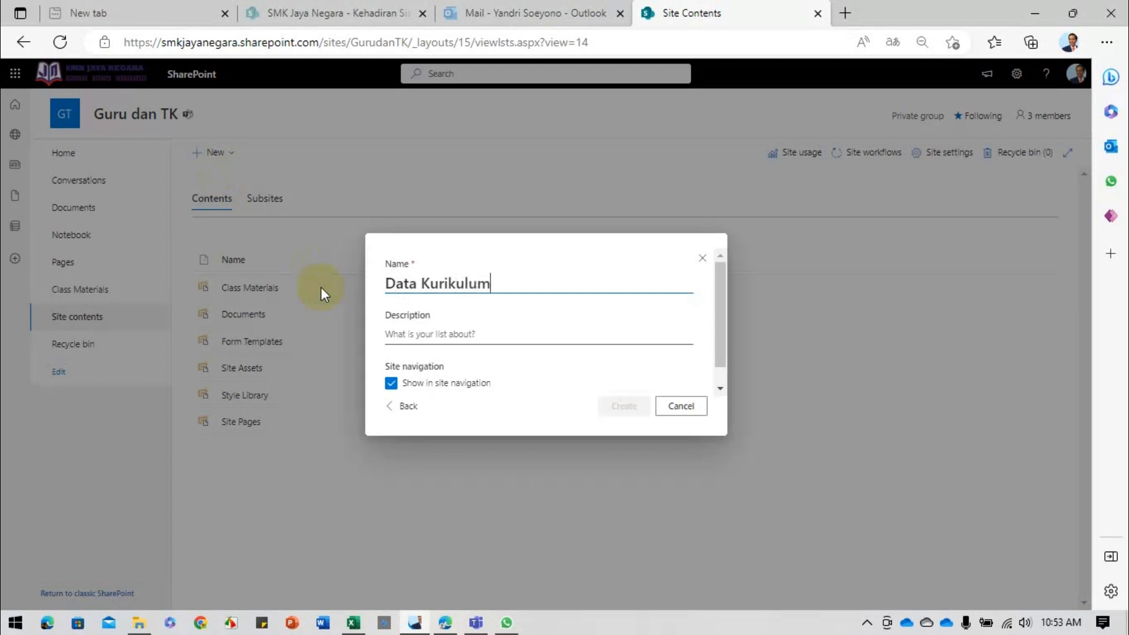
{"action": "left_click", "coordinate": [391, 383]}
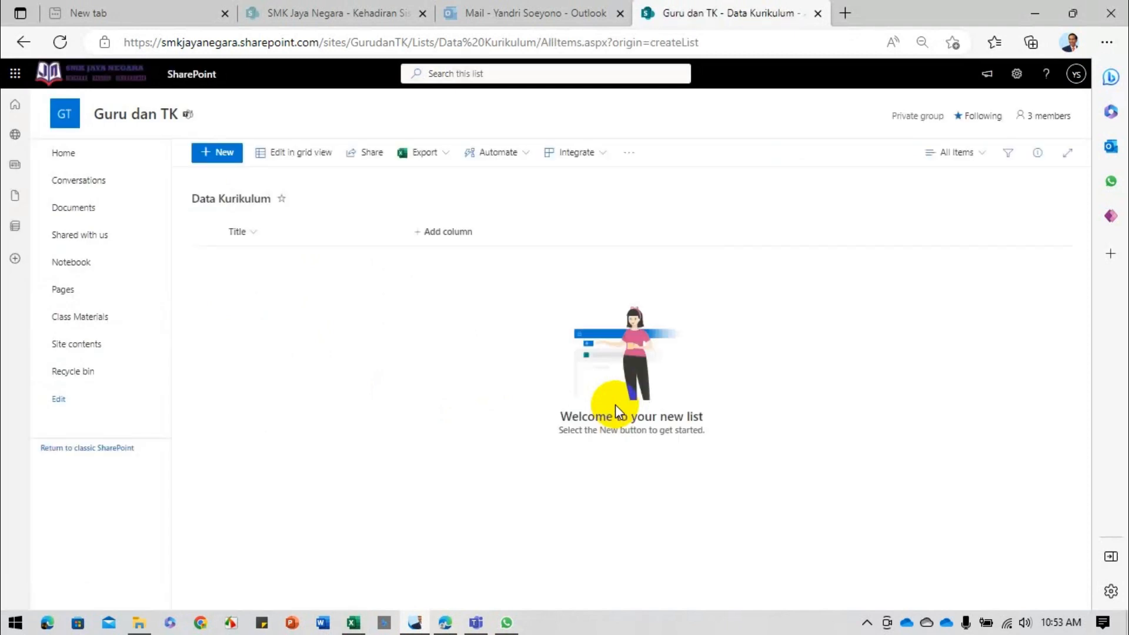
- Rename the Title column of the Data Kurikulum list to "Tahun Ajaran"
{"action": "left_click", "coordinate": [249, 230]}
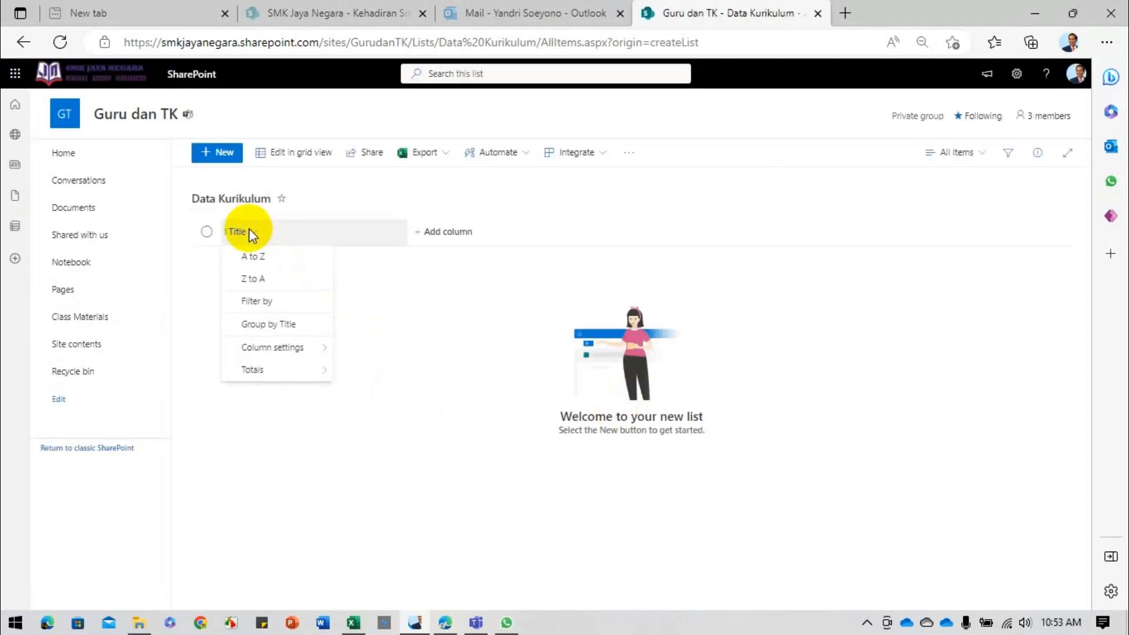
{"action": "mouse_move", "coordinate": [286, 347]}
{"action": "left_click", "coordinate": [349, 343]}
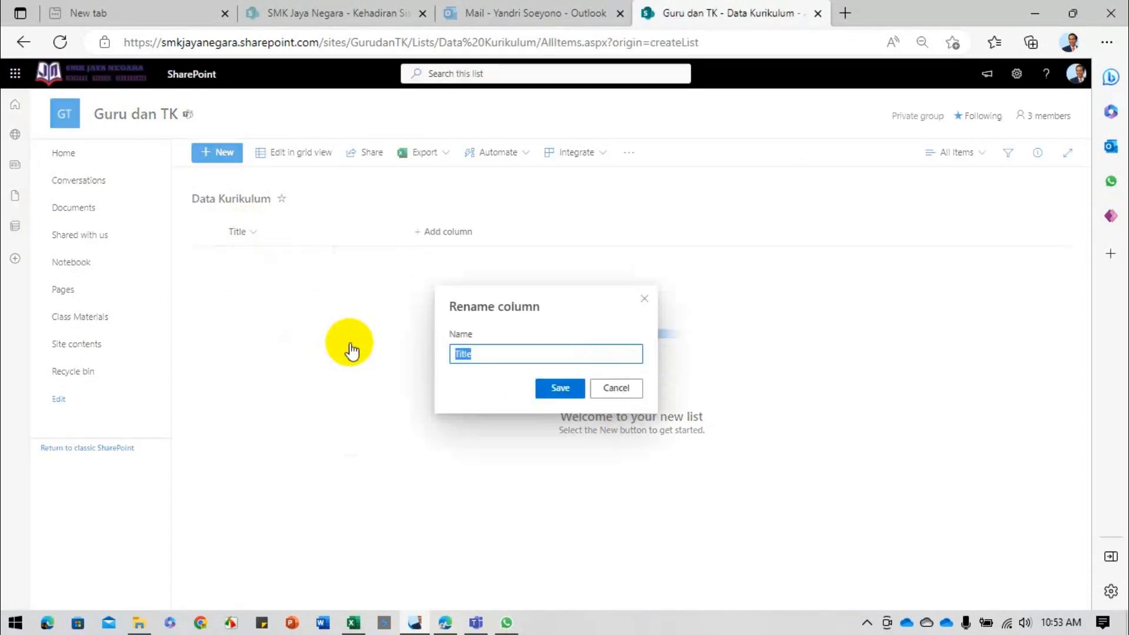
{"action": "type", "text": "Tahun Ajaran"}
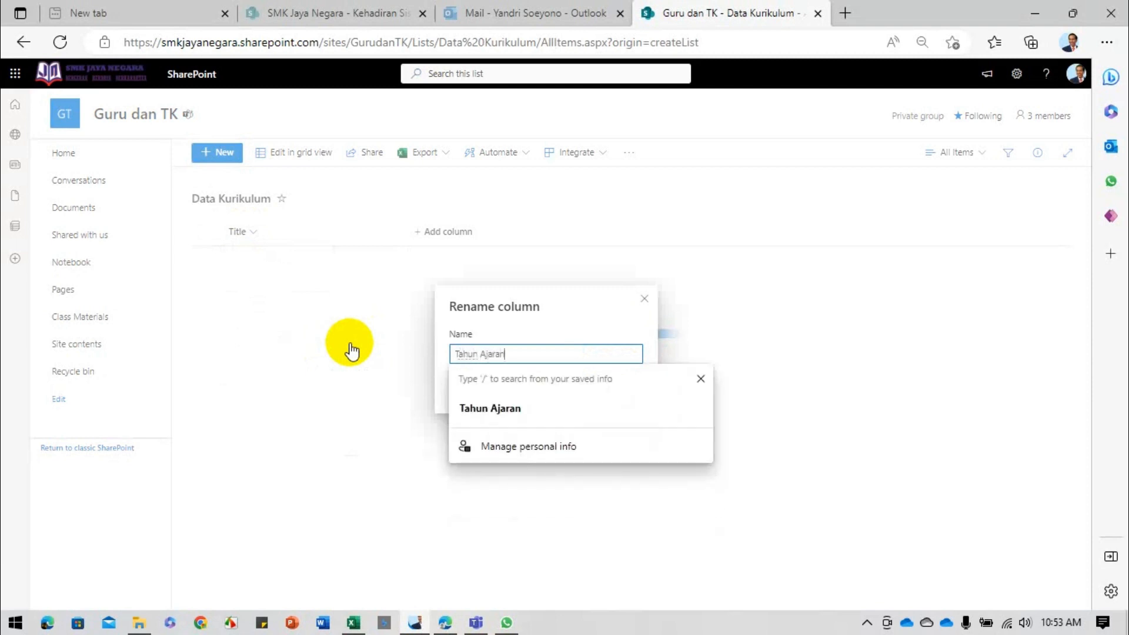
{"action": "left_click", "coordinate": [469, 319]}
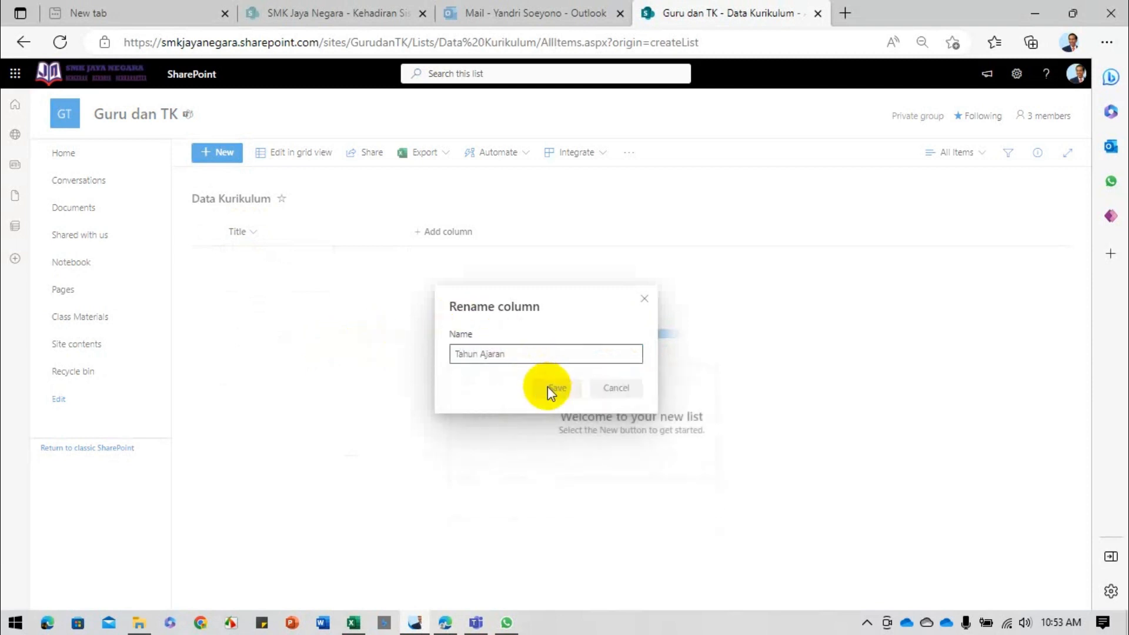
{"action": "left_click", "coordinate": [548, 388]}
- Add a single-line text column named "Kelas" to the Data Kurikulum list
{"action": "left_click", "coordinate": [432, 233]}
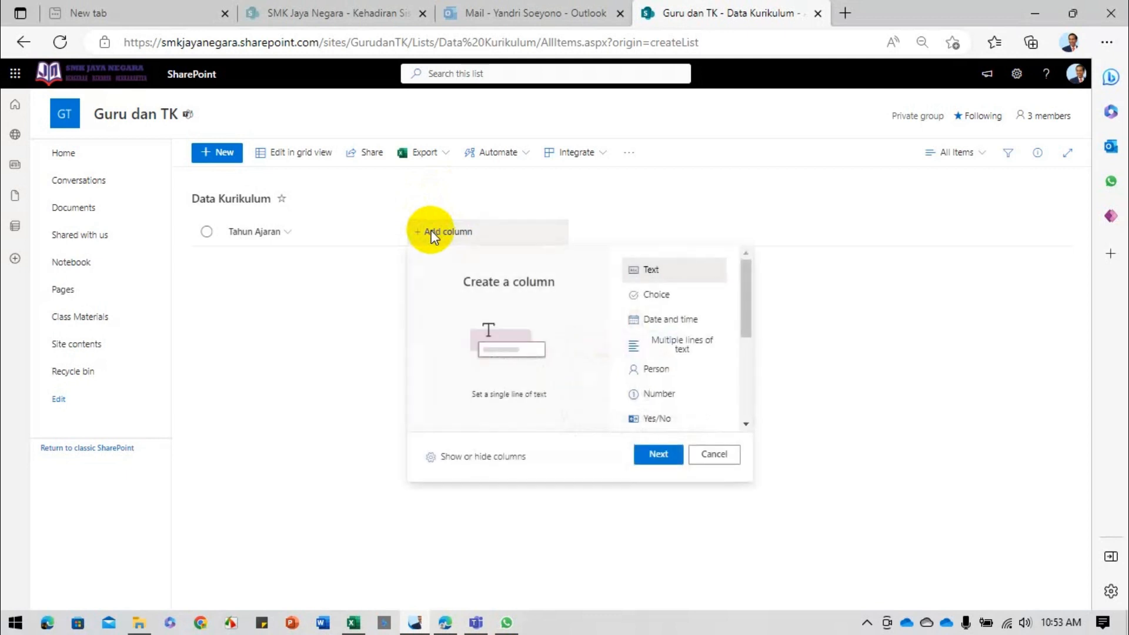
{"action": "left_click", "coordinate": [657, 456]}
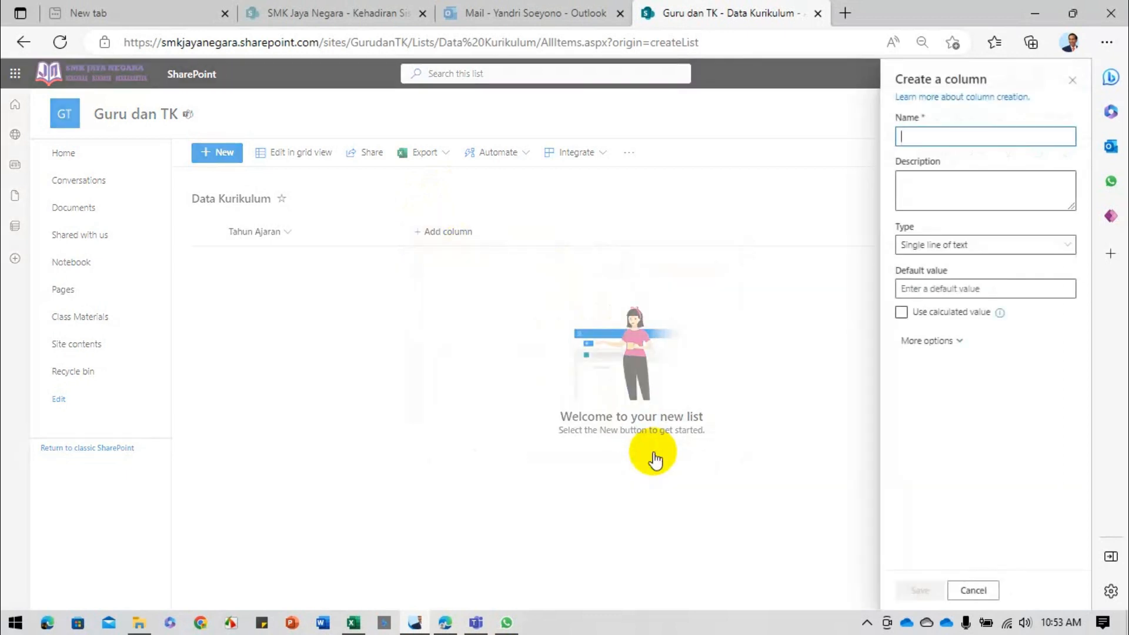
{"action": "type", "text": "Kelas"}
{"action": "left_click", "coordinate": [920, 590]}
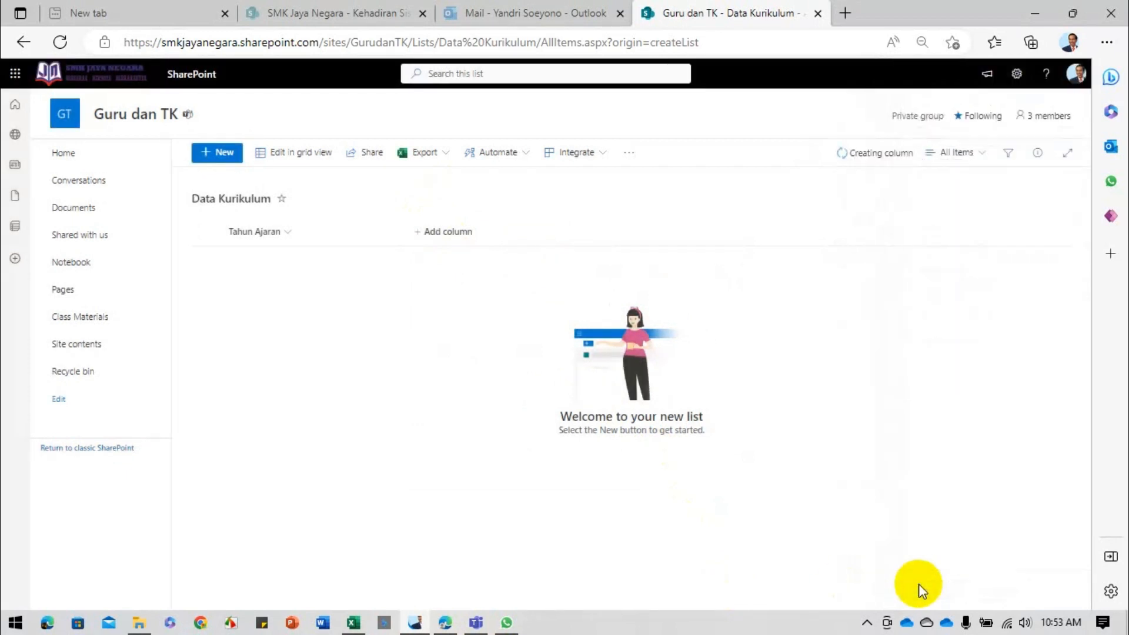
- Add a single-line text column named "Mata Pelajaran" to the Data Kurikulum list
{"action": "left_click", "coordinate": [545, 232]}
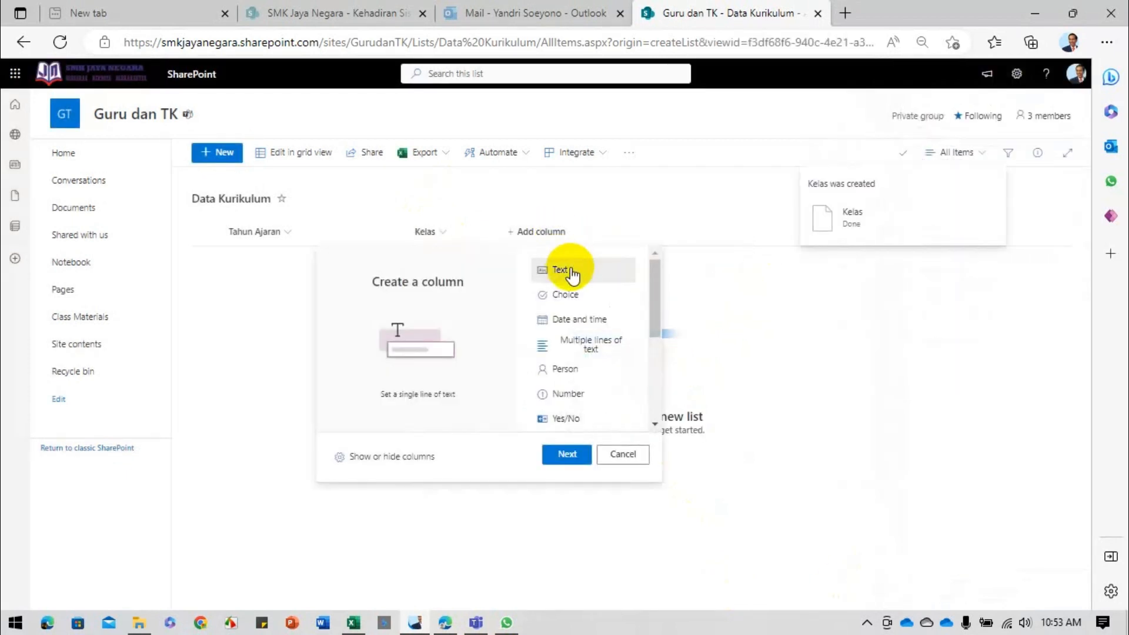
{"action": "left_click", "coordinate": [567, 454]}
{"action": "type", "text": "Mata"}
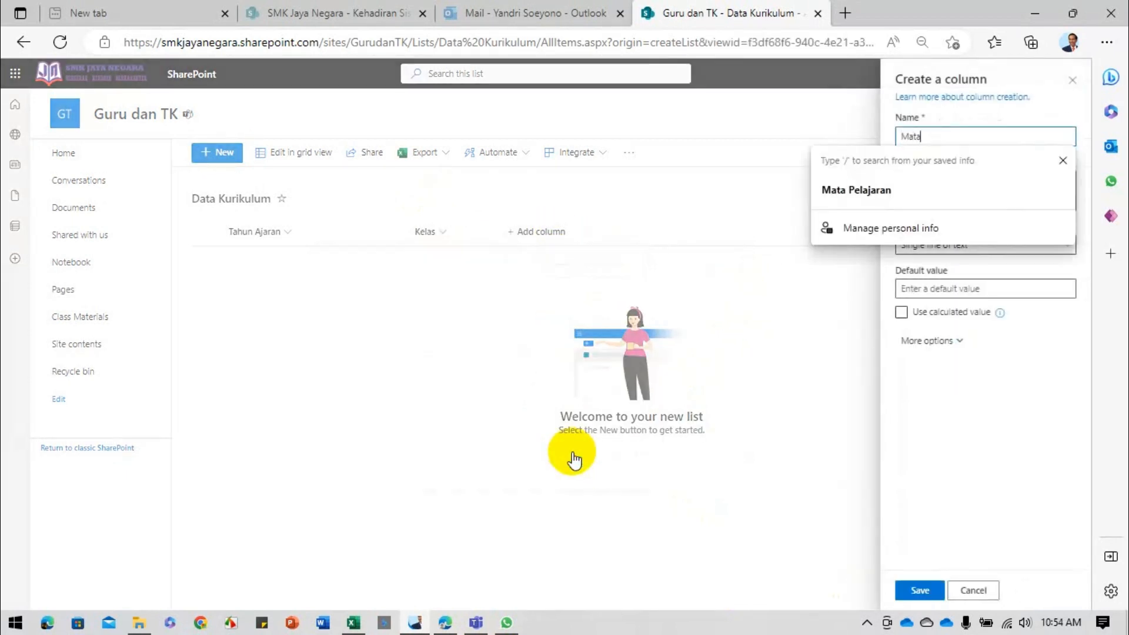
{"action": "type", "text": " Pelajaran"}
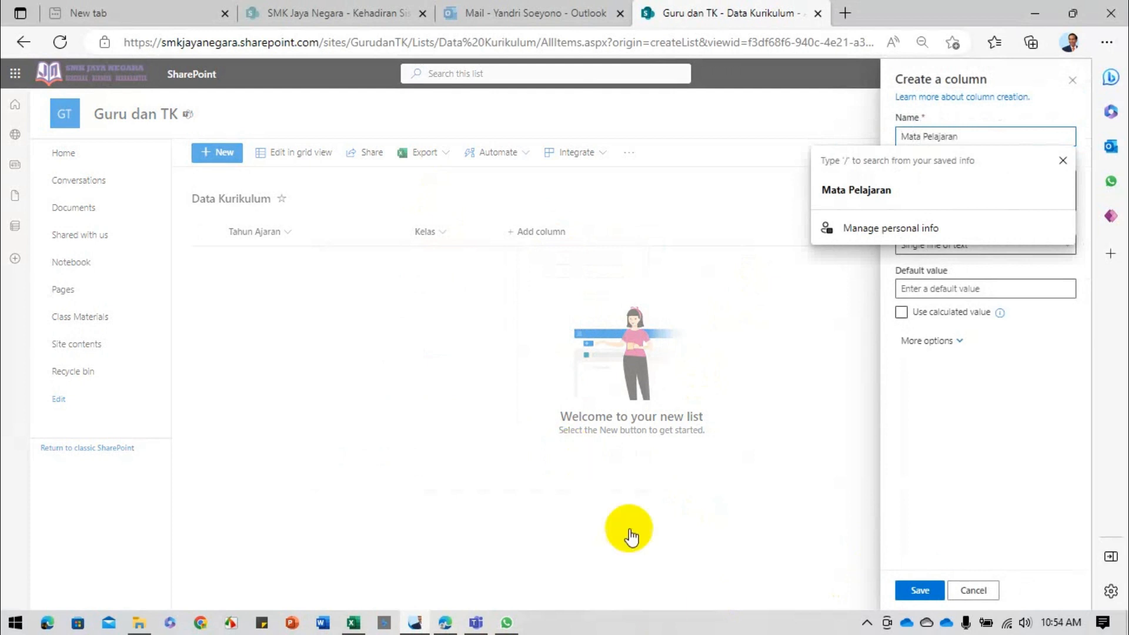
{"action": "left_click", "coordinate": [919, 590]}
- Add a Person column named "Guru" to the Data Kurikulum list
{"action": "left_click", "coordinate": [639, 232]}
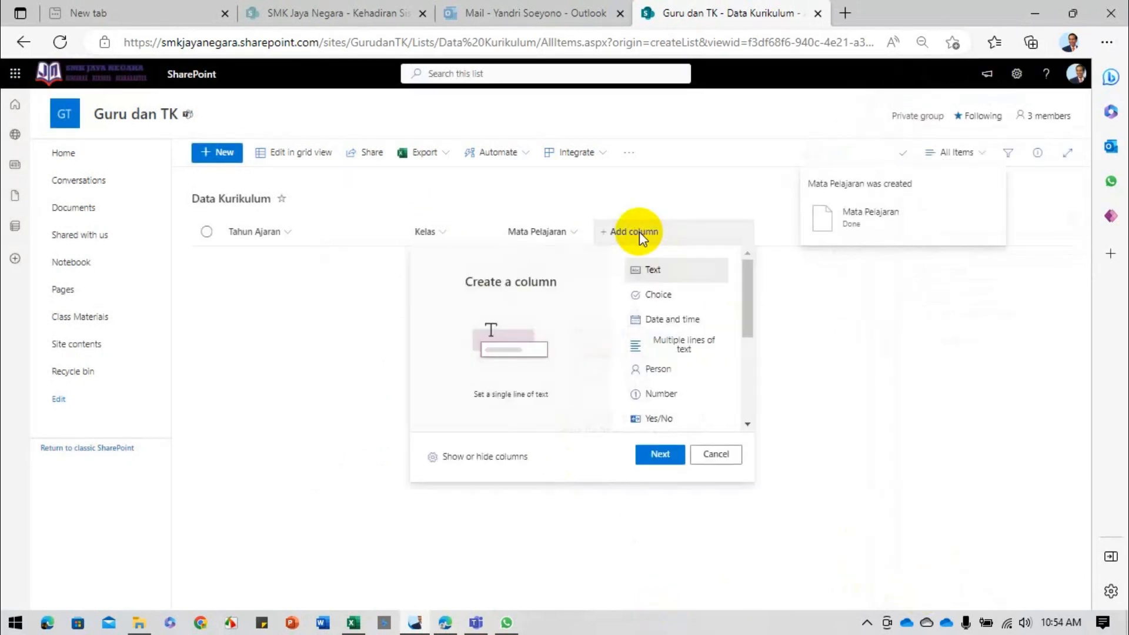
{"action": "left_click", "coordinate": [659, 372]}
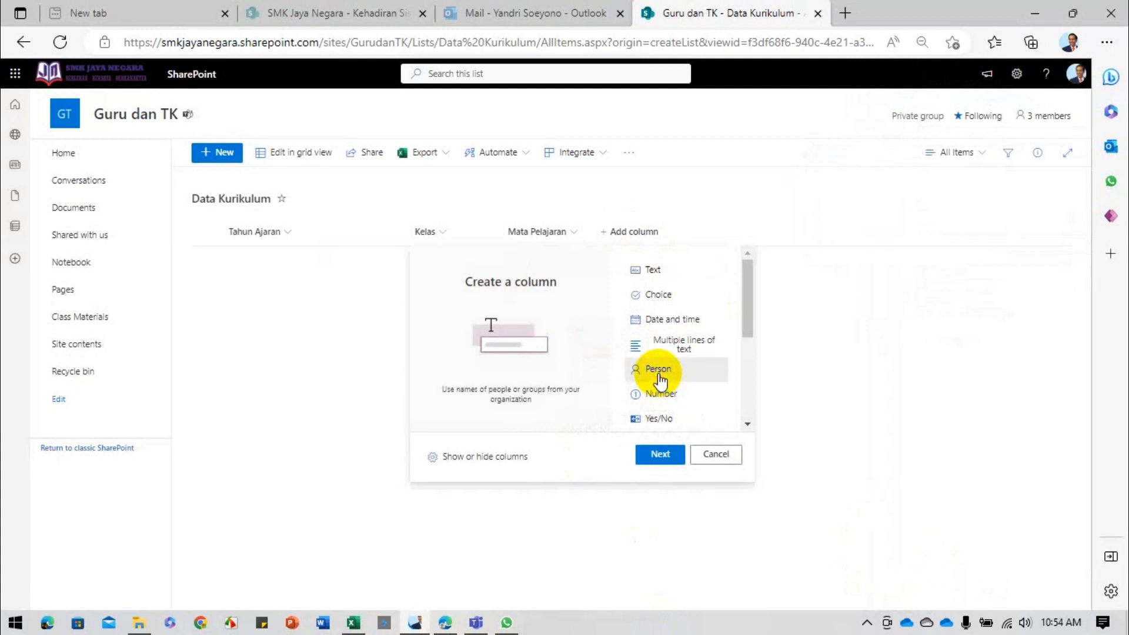
{"action": "left_click", "coordinate": [660, 456]}
{"action": "type", "text": "Guru"}
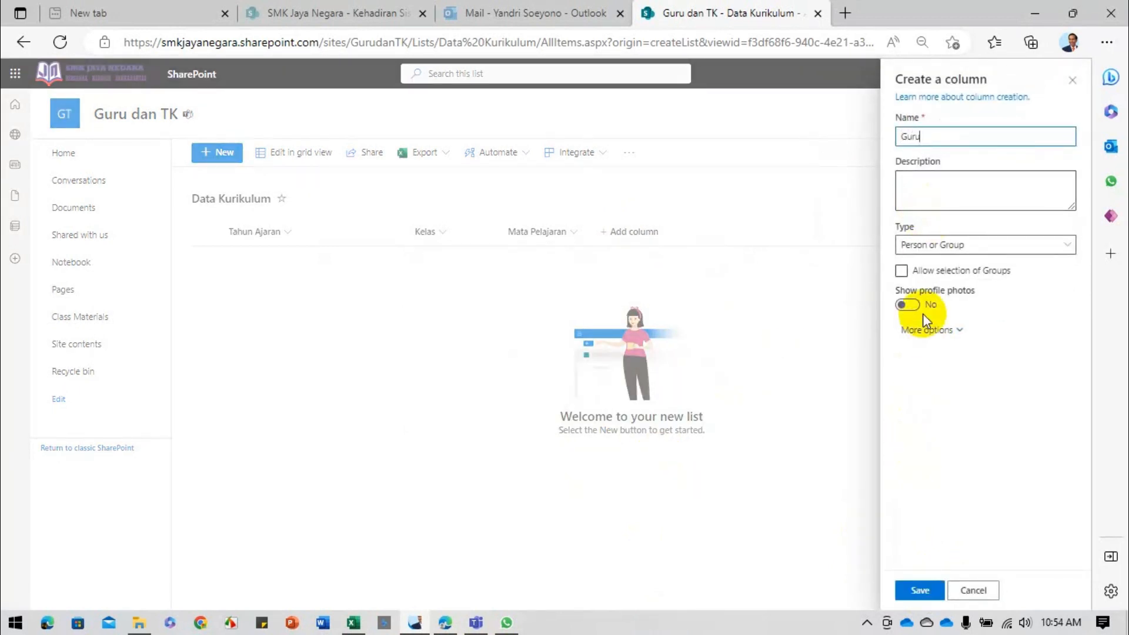
{"action": "left_click", "coordinate": [922, 588]}
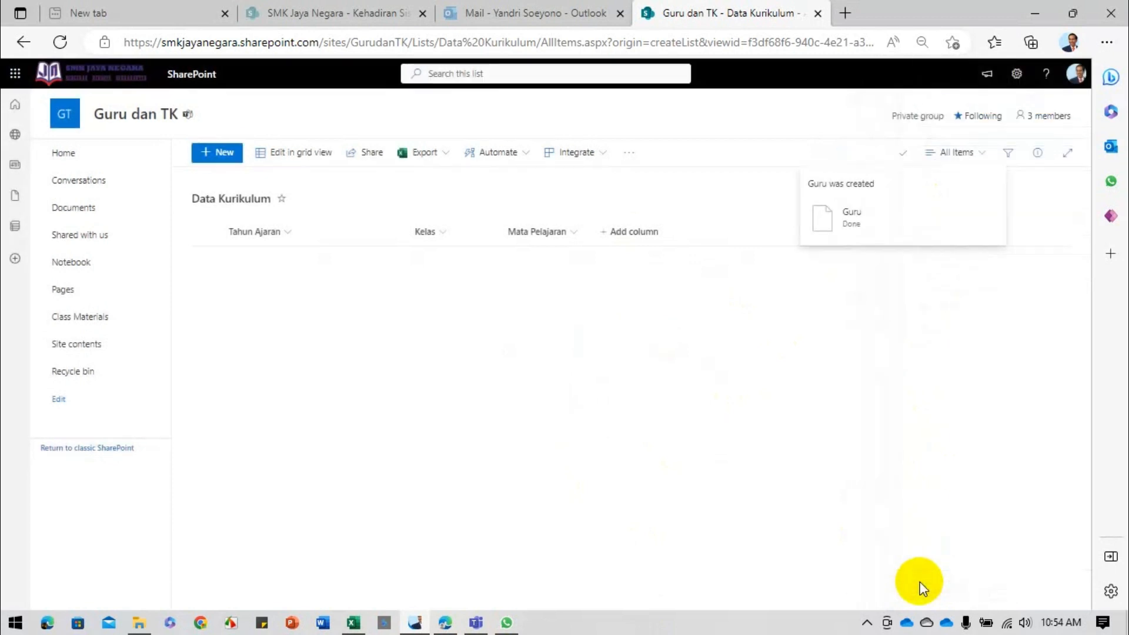
- Add a Number column named "Banyak JP" with 0 decimal places and no thousands separator to the Data Kurikulum list
{"action": "left_click", "coordinate": [729, 231]}
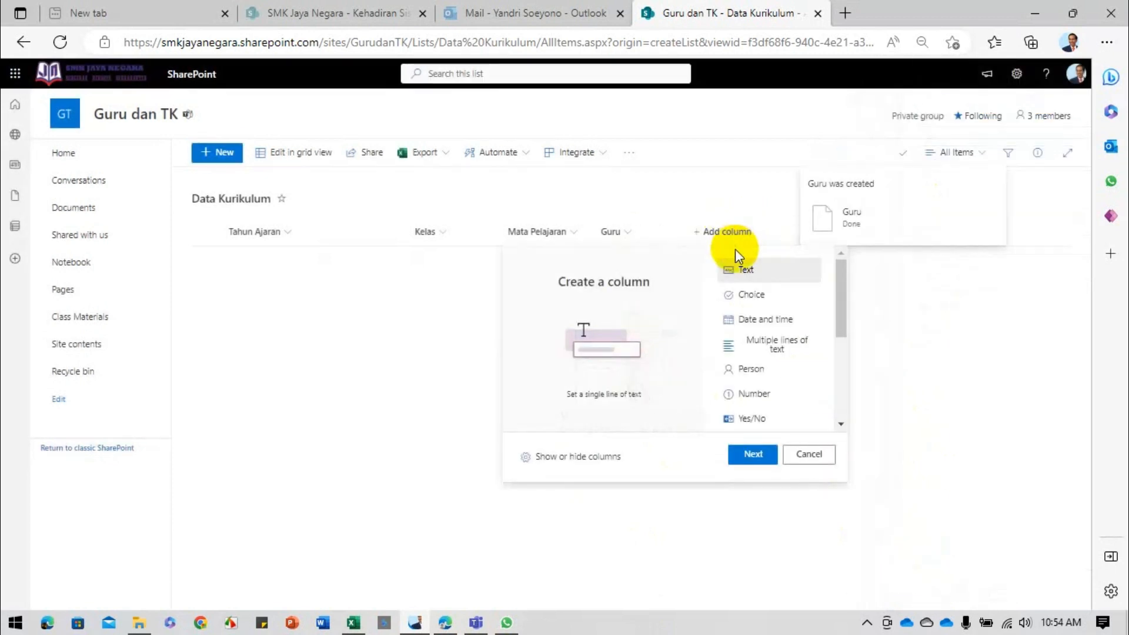
{"action": "left_click", "coordinate": [754, 394]}
{"action": "left_click", "coordinate": [753, 454]}
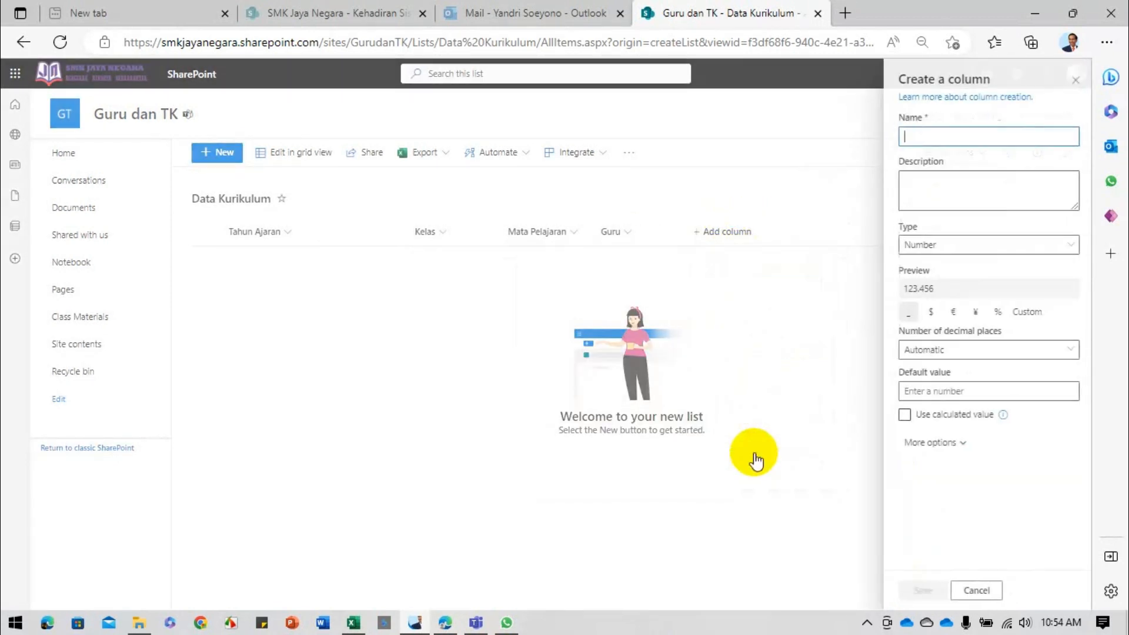
{"action": "type", "text": "Banyak JP"}
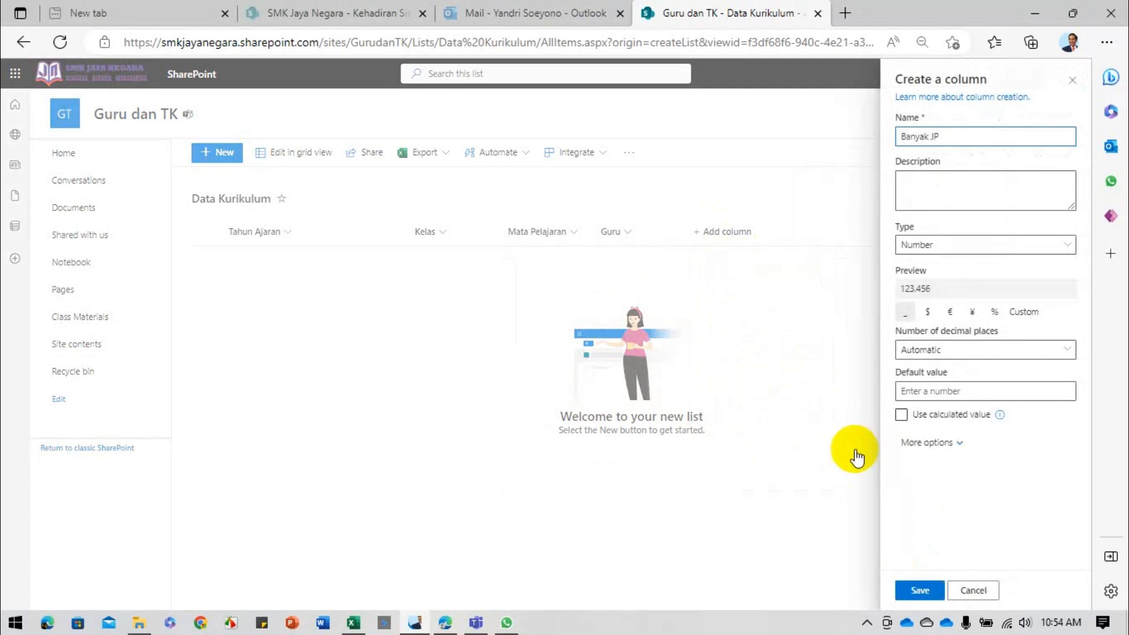
{"action": "left_click", "coordinate": [934, 352]}
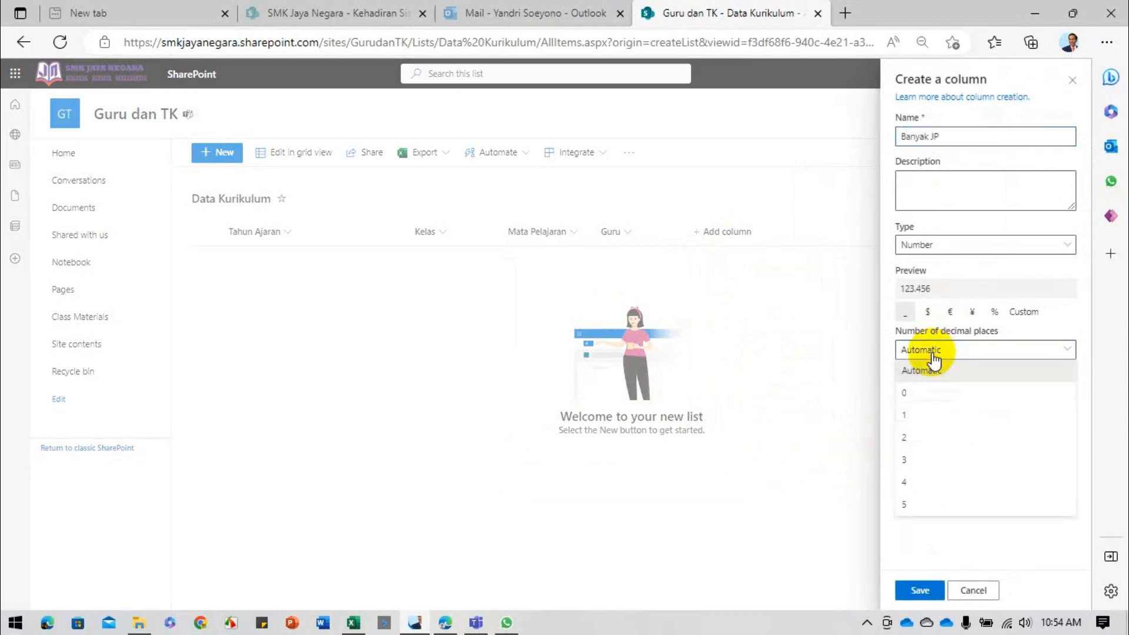
{"action": "left_click", "coordinate": [916, 393]}
{"action": "left_click", "coordinate": [912, 446]}
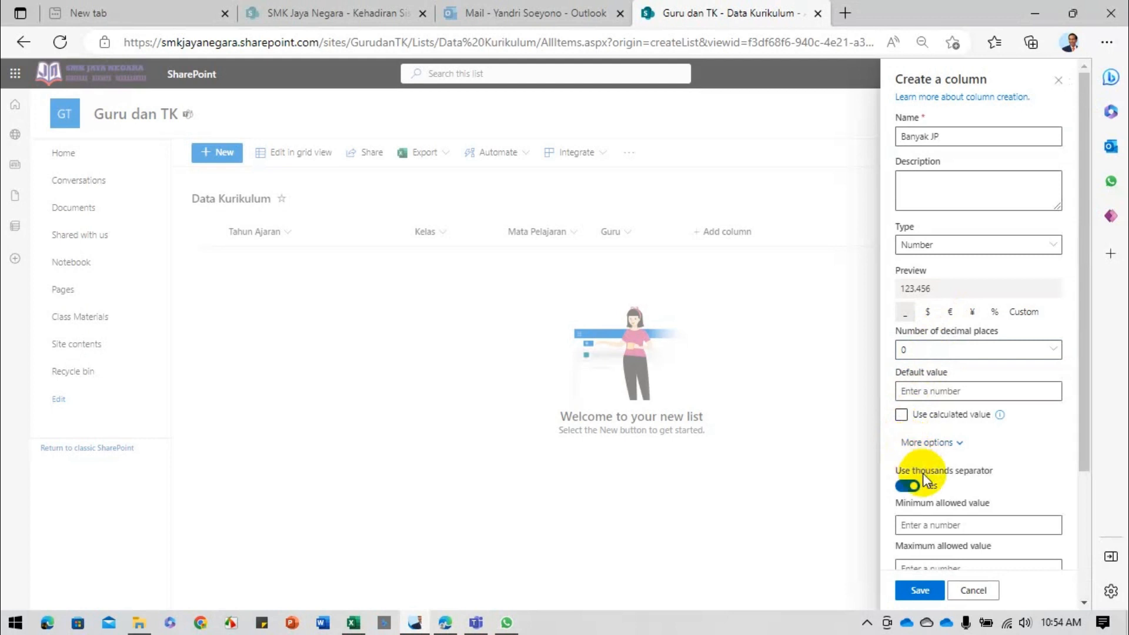
{"action": "scroll", "coordinate": [923, 473], "scroll_direction": "down", "scroll_amount": 1}
{"action": "left_click", "coordinate": [912, 446]}
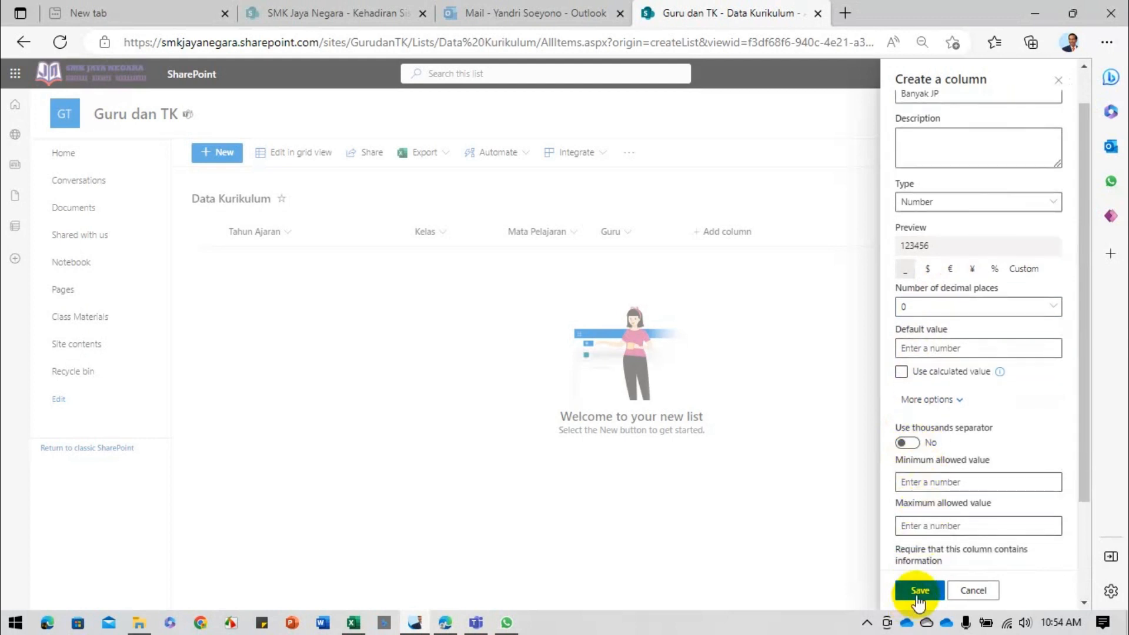
{"action": "left_click", "coordinate": [918, 593]}
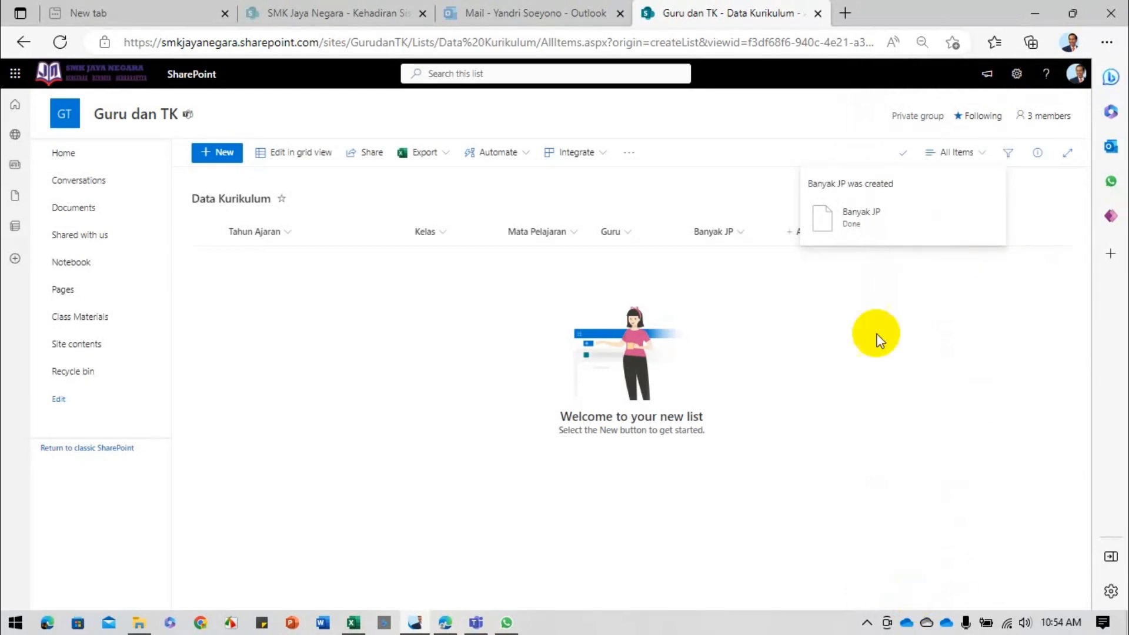
- Add a list item with Tahun Ajaran 2022/2023, Kelas X, Mata Pelajaran Matematika, the mathematics teacher as Guru and Banyak JP 4
{"action": "left_click", "coordinate": [221, 154]}
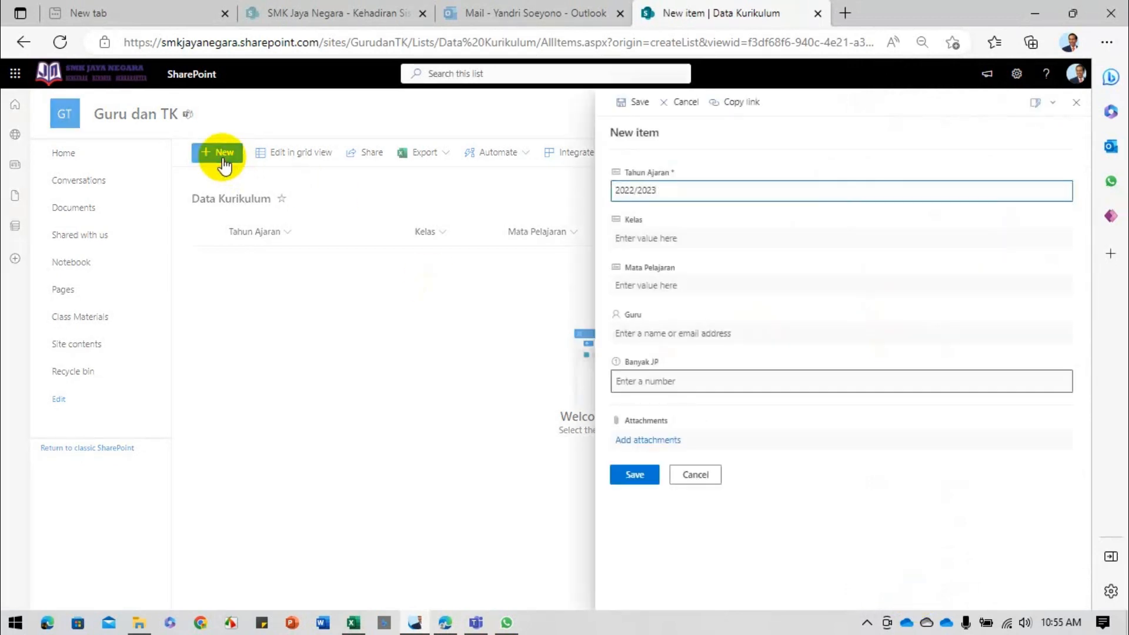
{"action": "key", "text": "Tab"}
{"action": "key", "text": "Tab"}
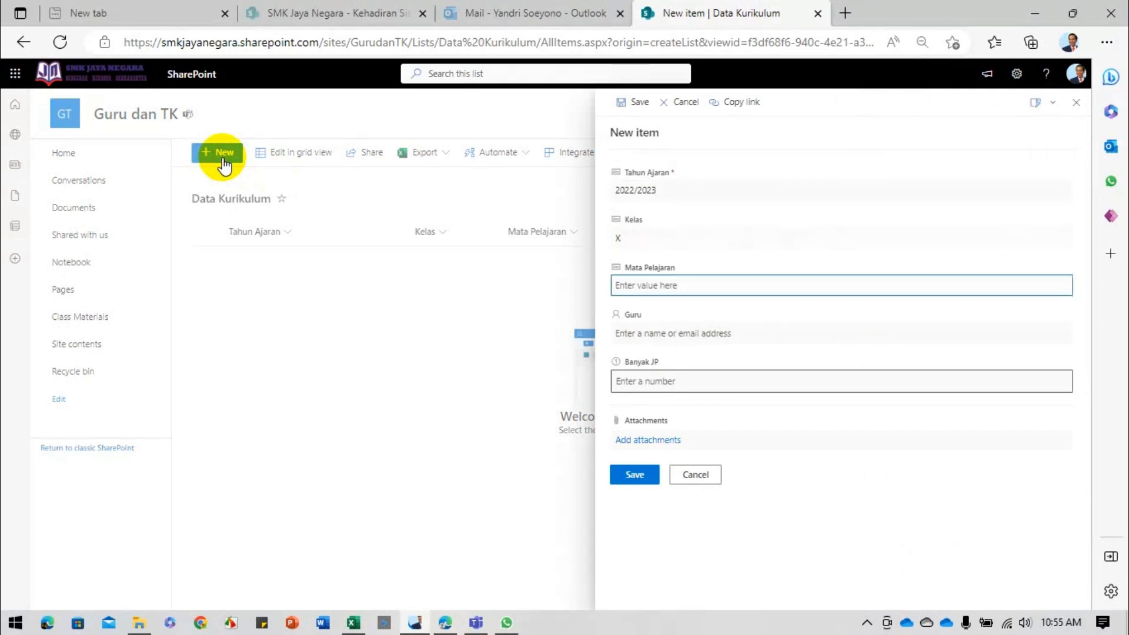
{"action": "type", "text": "Matematika"}
{"action": "key", "text": "Tab"}
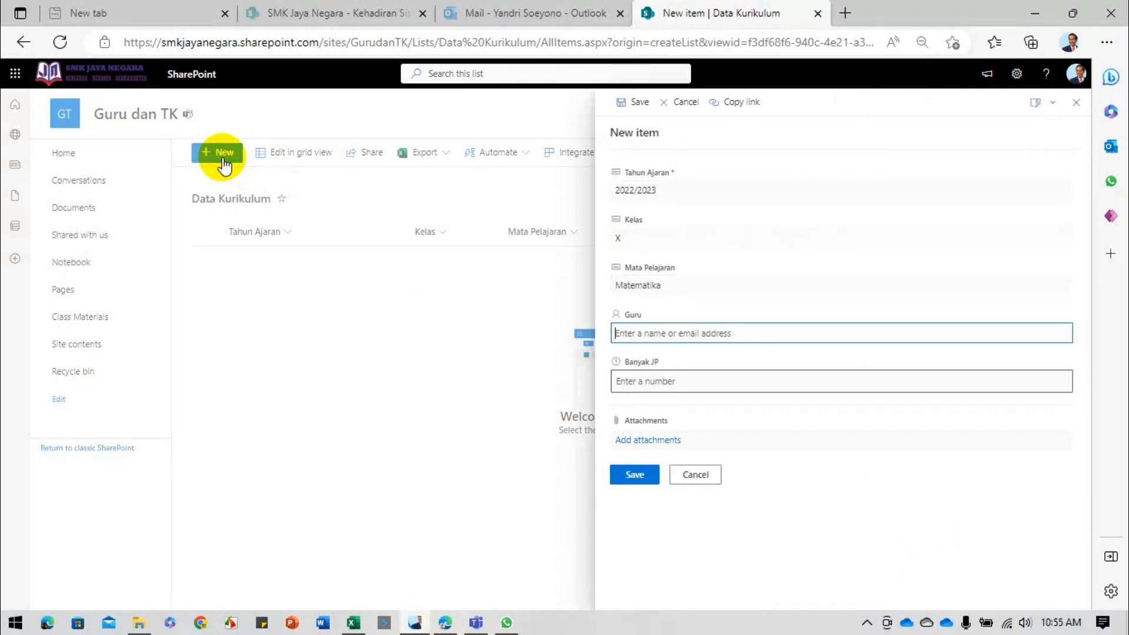
{"action": "type", "text": "Ira"}
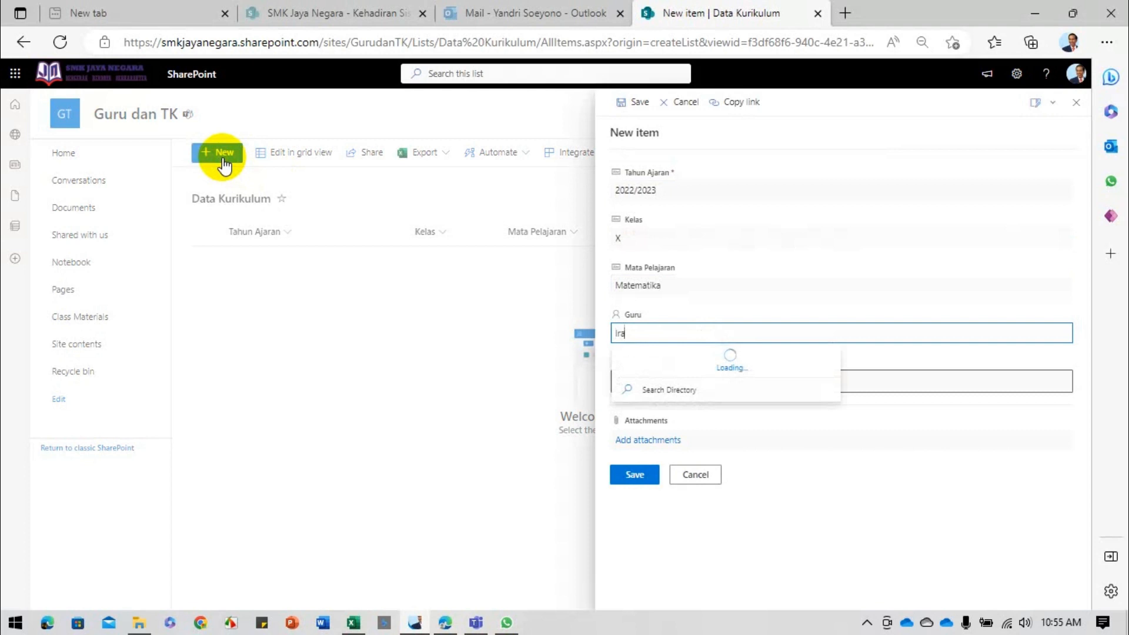
{"action": "left_click", "coordinate": [674, 361]}
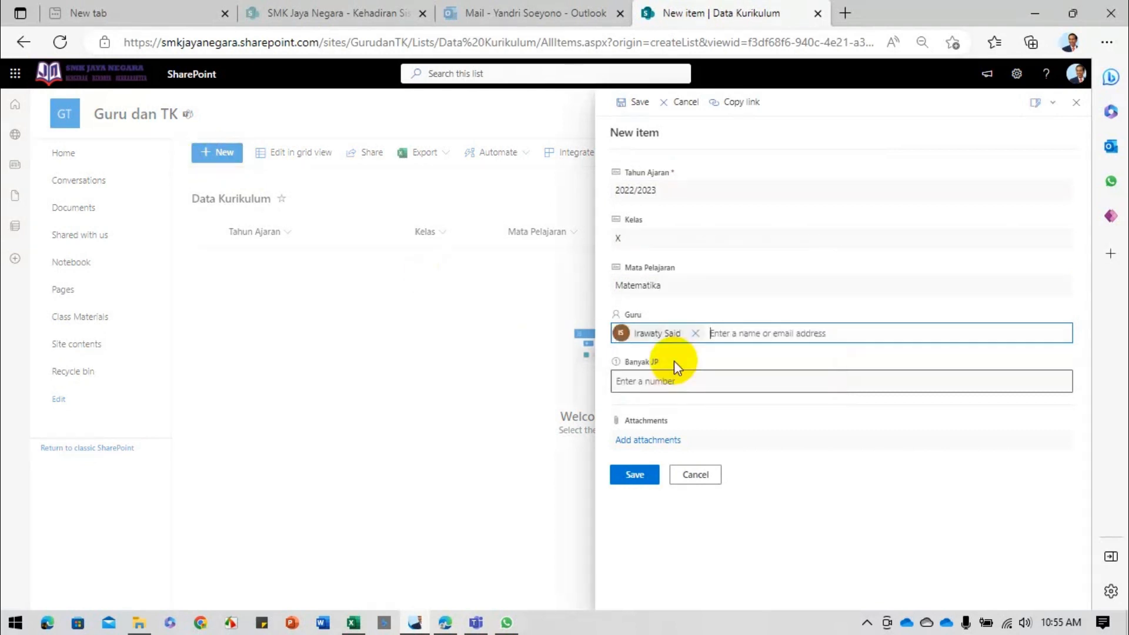
{"action": "left_click", "coordinate": [681, 380]}
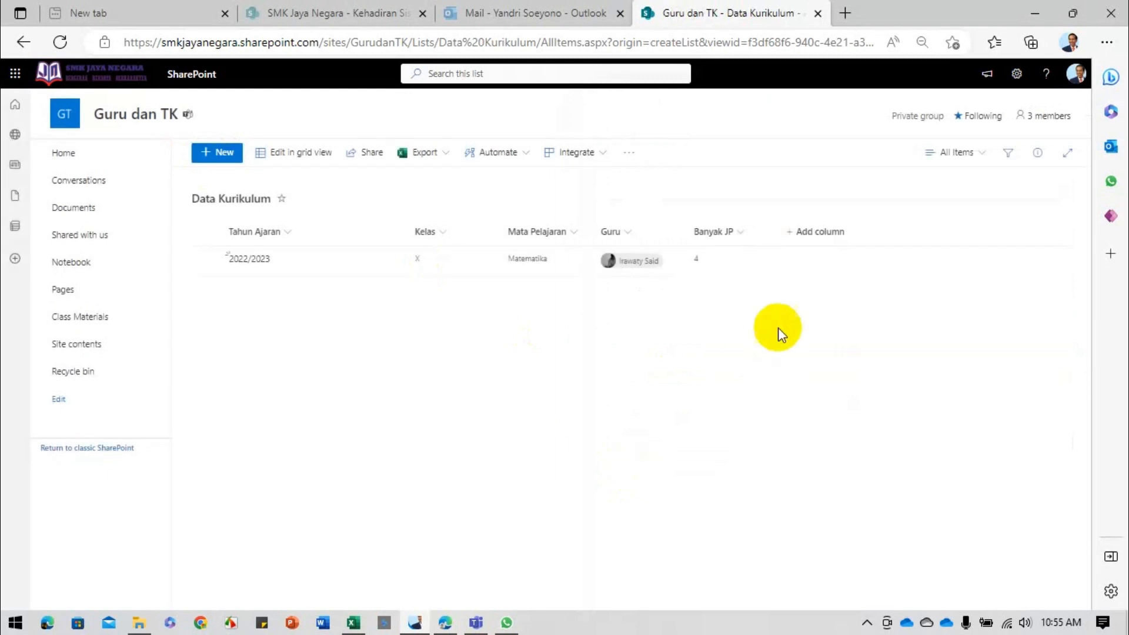
- Add a list item with Tahun Ajaran 2022/2023, Kelas X, Mata Pelajaran Fisika, the physics teacher as Guru and Banyak JP 3
{"action": "left_click", "coordinate": [221, 152]}
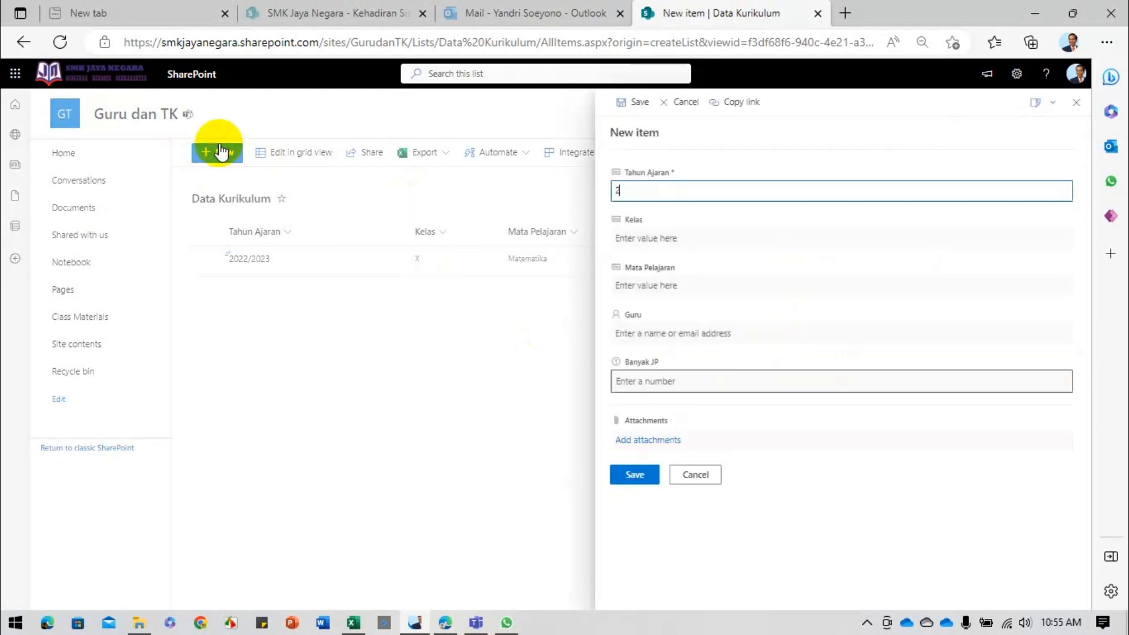
{"action": "type", "text": "2022/2023"}
{"action": "key", "text": "Tab"}
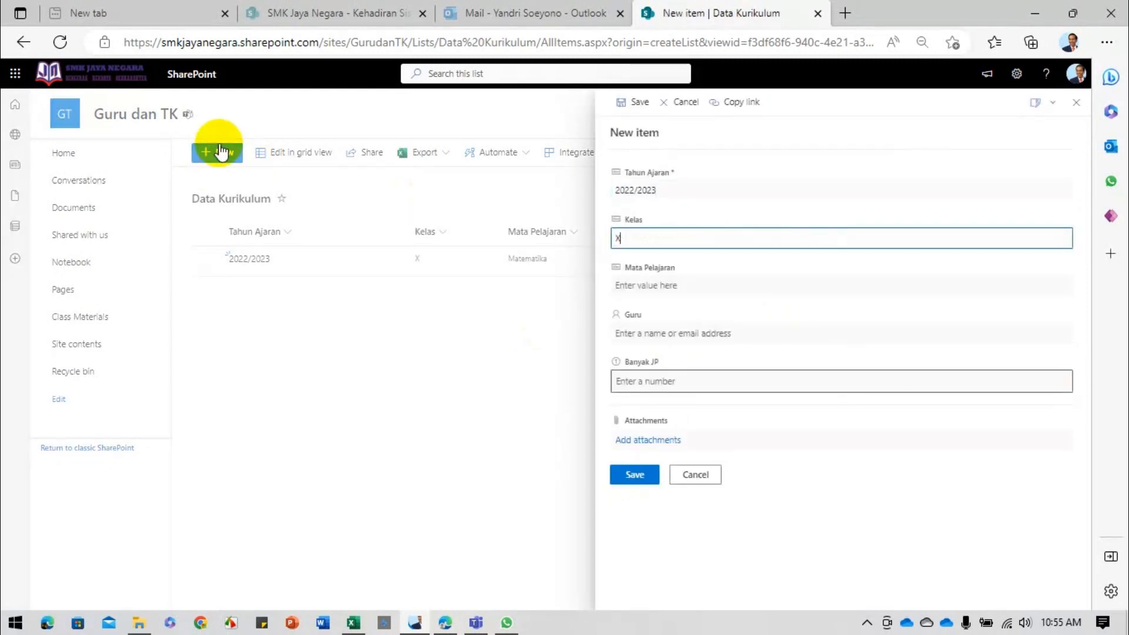
{"action": "type", "text": "X"}
{"action": "key", "text": "Tab"}
{"action": "key", "text": "Tab"}
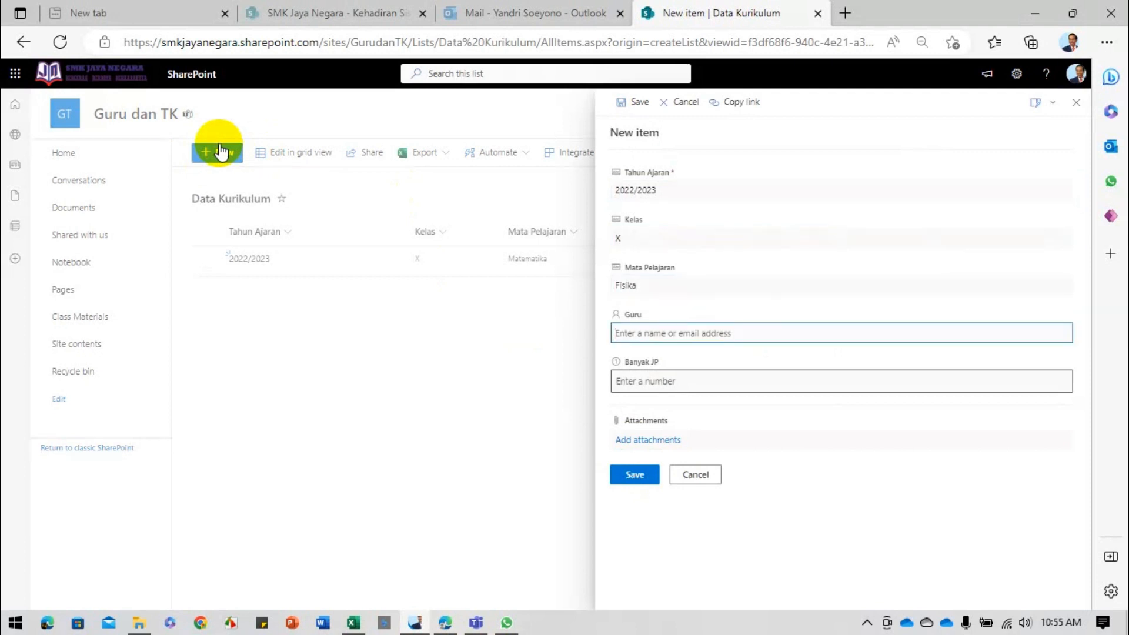
{"action": "type", "text": "Des"}
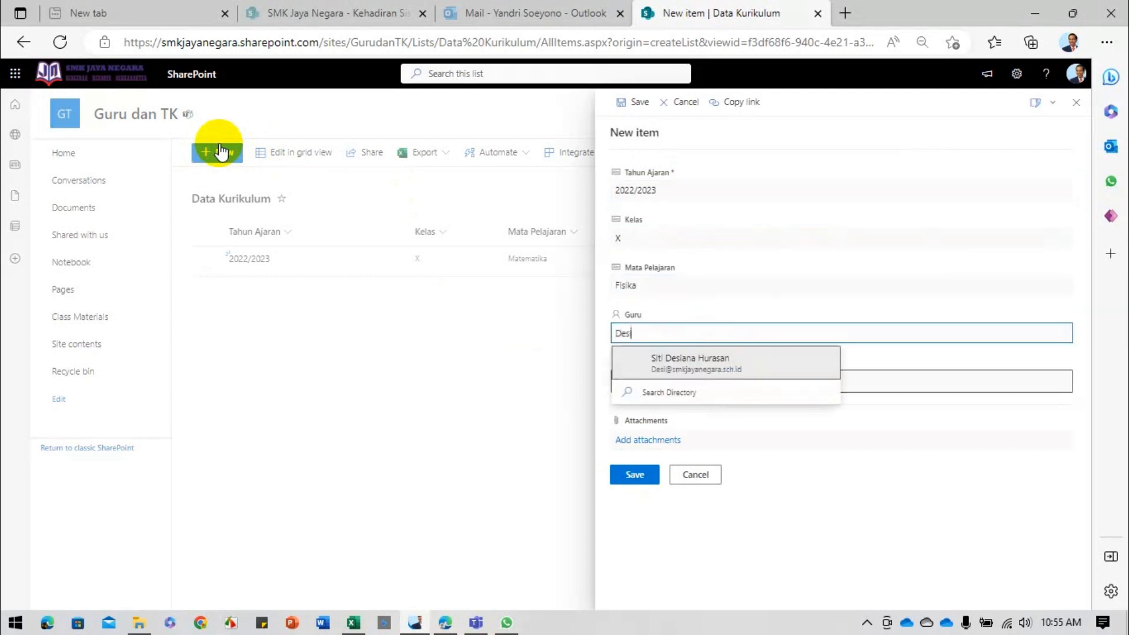
{"action": "key", "text": "Return"}
{"action": "left_click", "coordinate": [622, 367]}
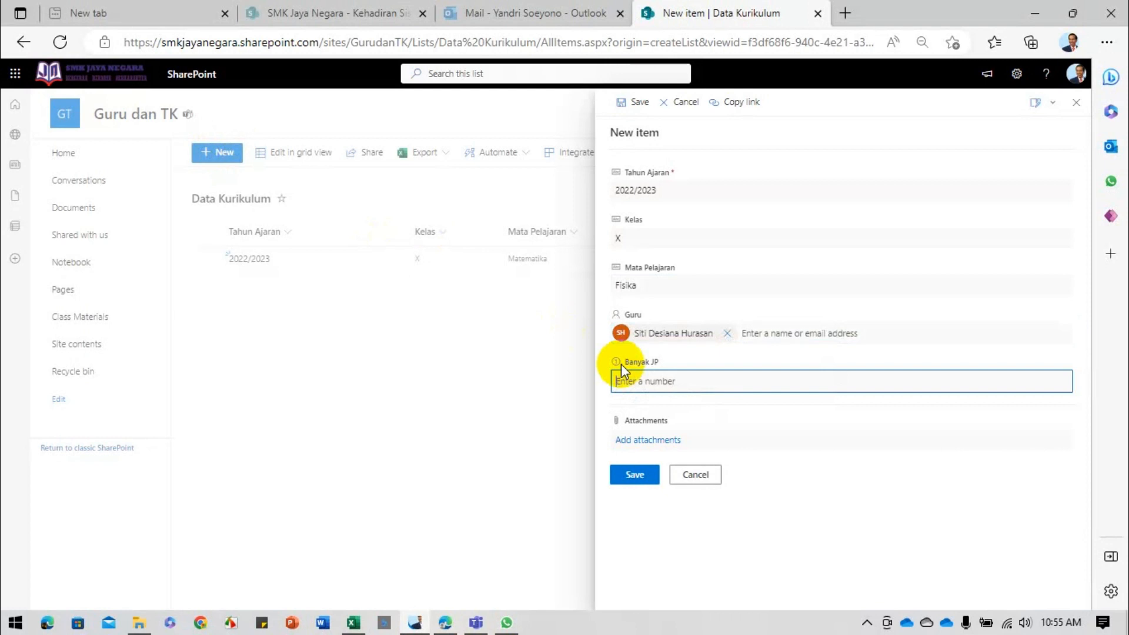
{"action": "type", "text": "3"}
{"action": "left_click", "coordinate": [638, 475]}
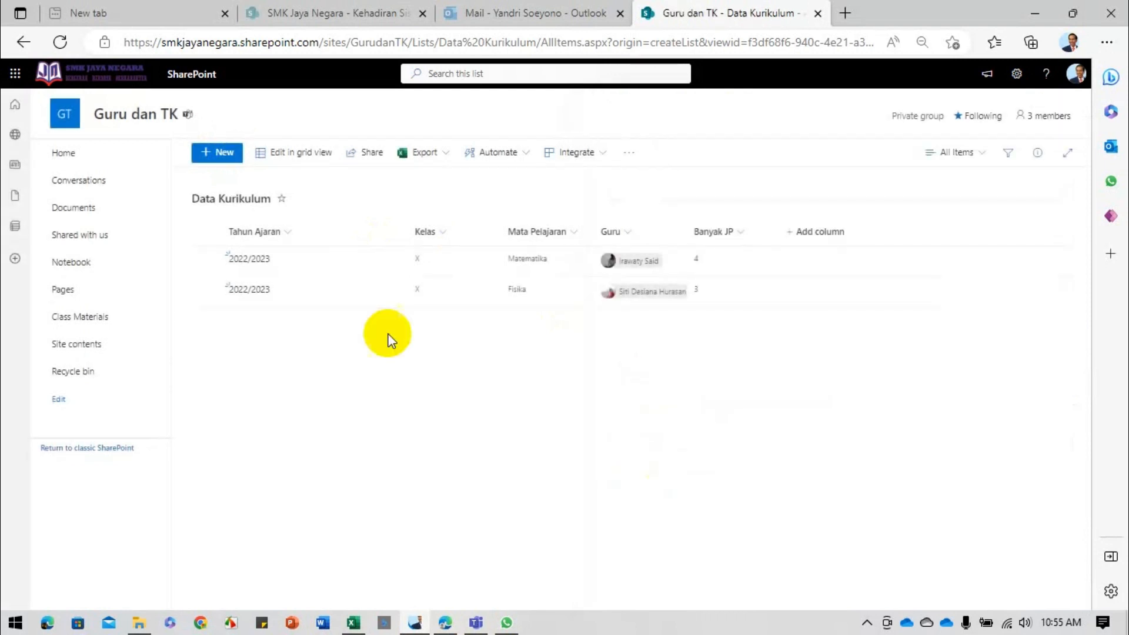
- Add a list item with Tahun Ajaran 2022/2023, Kelas XI, Mata Pelajaran Matematika, the mathematics teacher as Guru and Banyak JP 4
{"action": "left_click", "coordinate": [207, 164]}
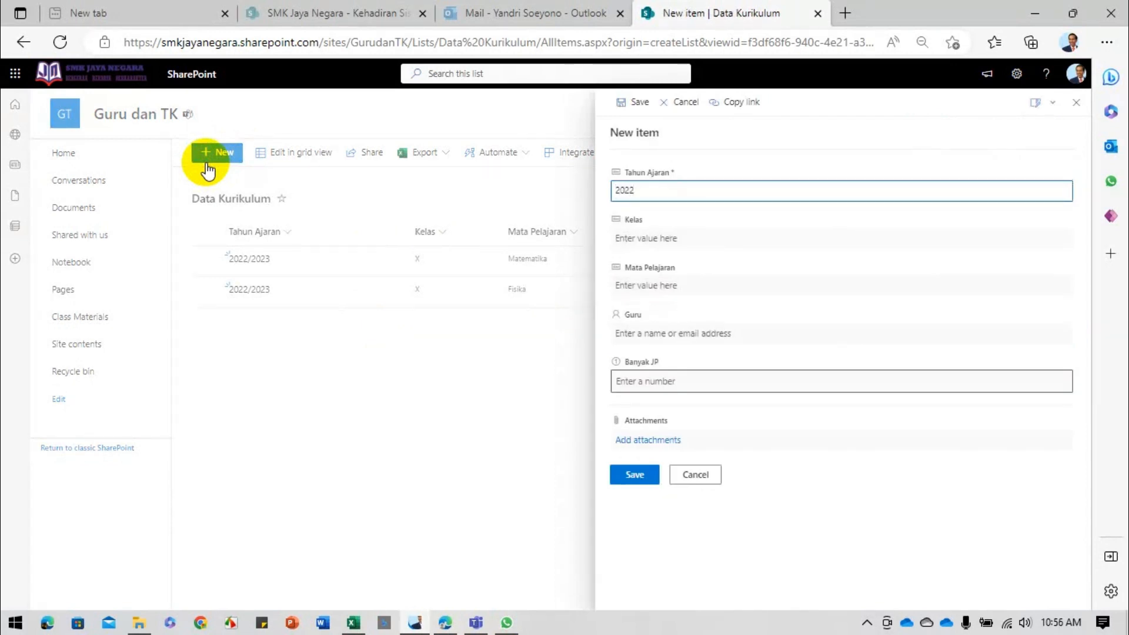
{"action": "type", "text": "2022/2023"}
{"action": "key", "text": "Tab"}
{"action": "type", "text": "X"}
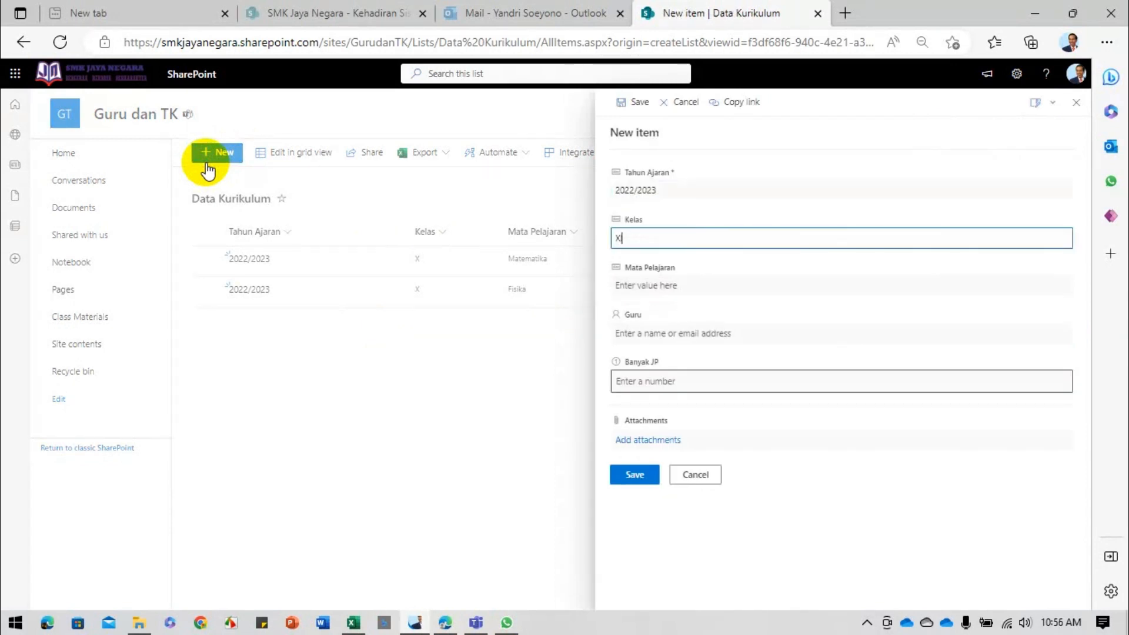
{"action": "type", "text": "I"}
{"action": "key", "text": "Tab"}
{"action": "type", "text": "Matematika"}
{"action": "key", "text": "Tab"}
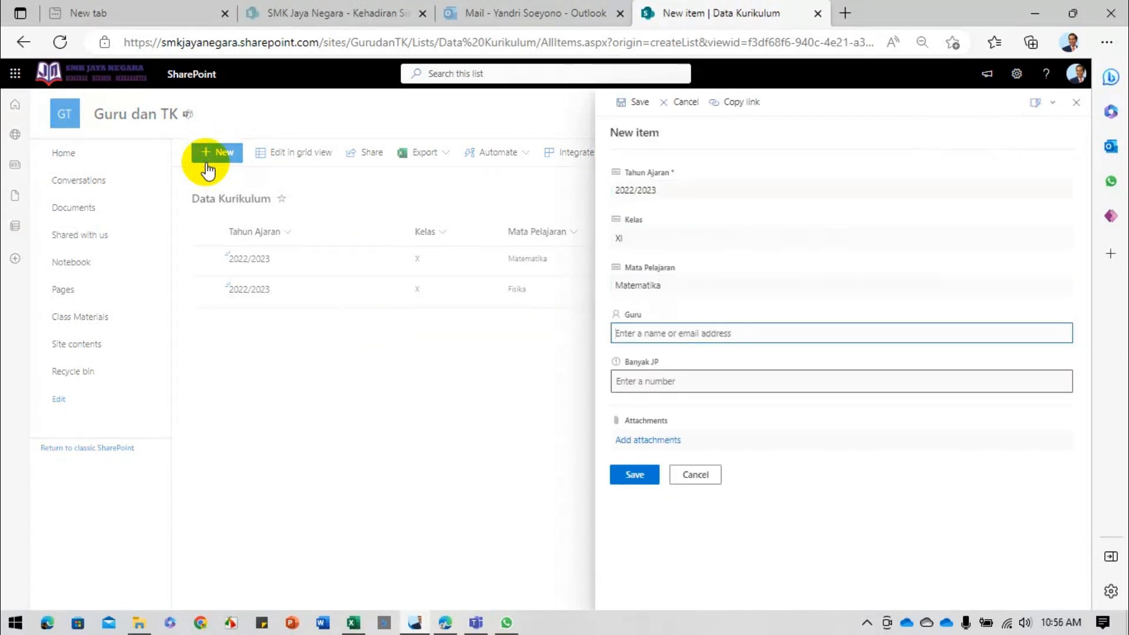
{"action": "type", "text": "ir"}
{"action": "key", "text": "Return"}
{"action": "key", "text": "Tab"}
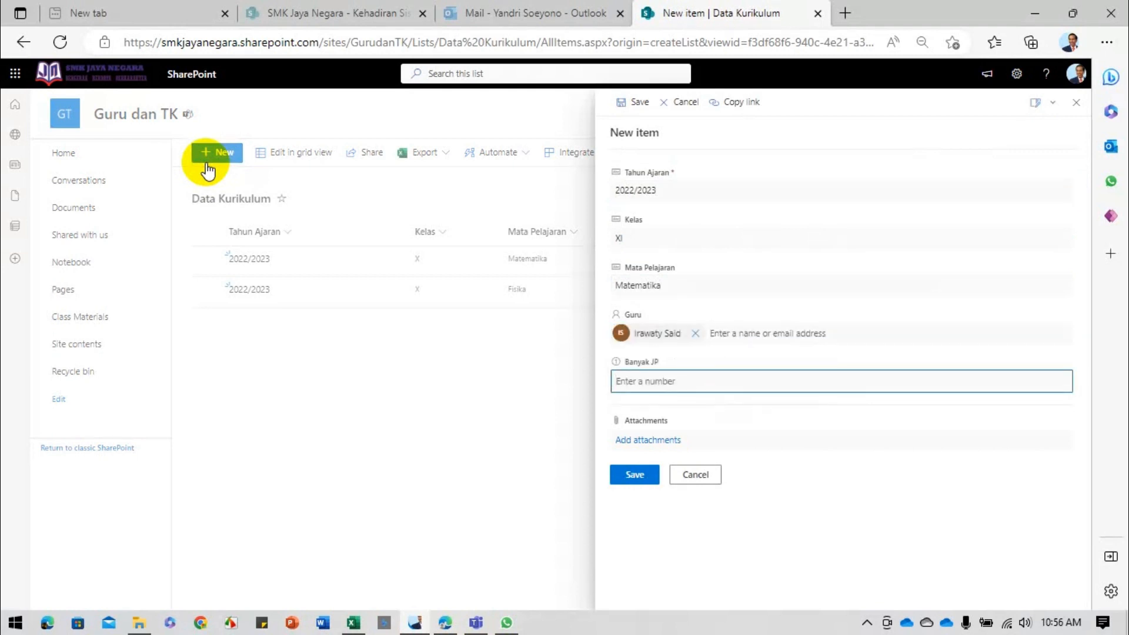
{"action": "type", "text": "4"}
{"action": "key", "text": "Tab"}
{"action": "left_click", "coordinate": [640, 474]}
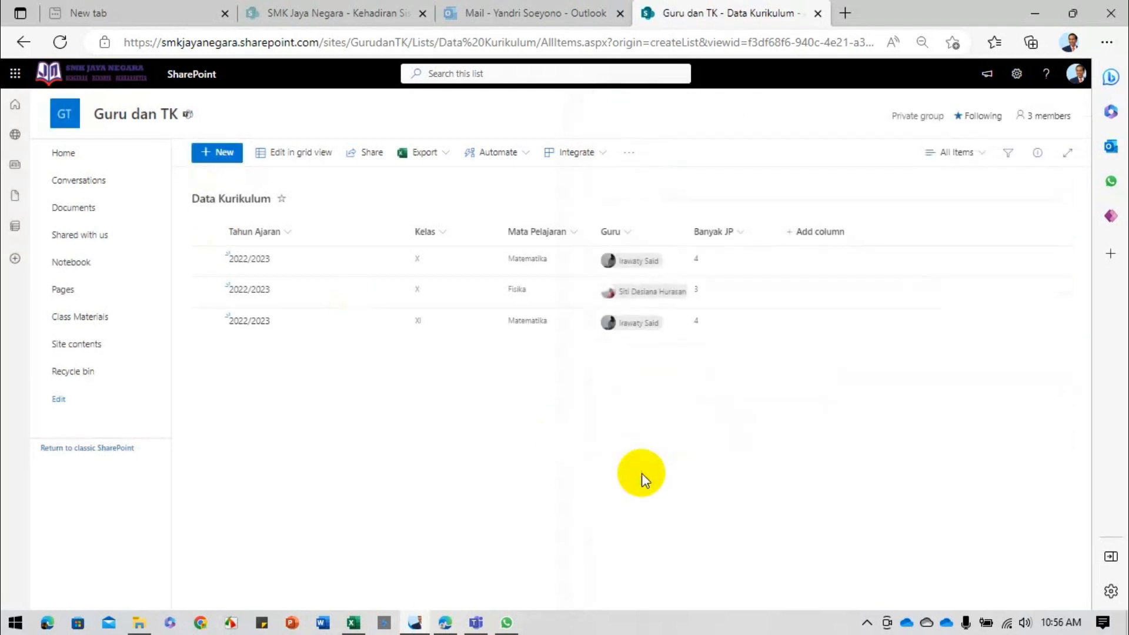
- Add a list item with Tahun Ajaran 2022/2023, Kelas XI, Mata Pelajaran Fisika, the physics teacher as Guru and Banyak JP 3
{"action": "left_click", "coordinate": [225, 154]}
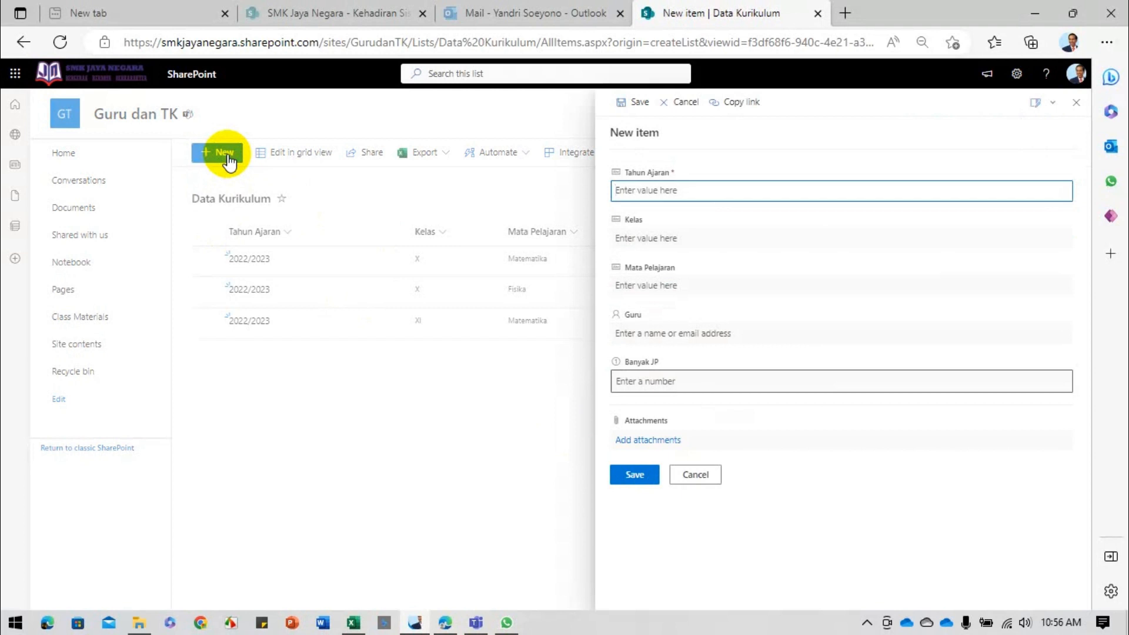
{"action": "key", "text": "Tab"}
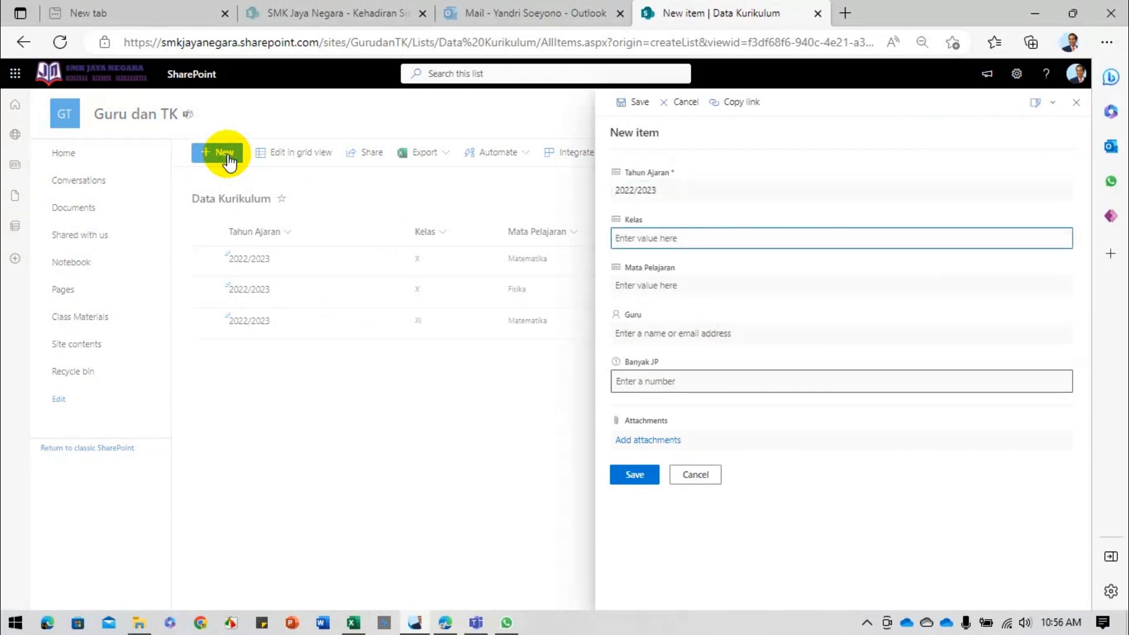
{"action": "type", "text": "XI"}
{"action": "key", "text": "Tab"}
{"action": "type", "text": "Fisika"}
{"action": "key", "text": "Tab"}
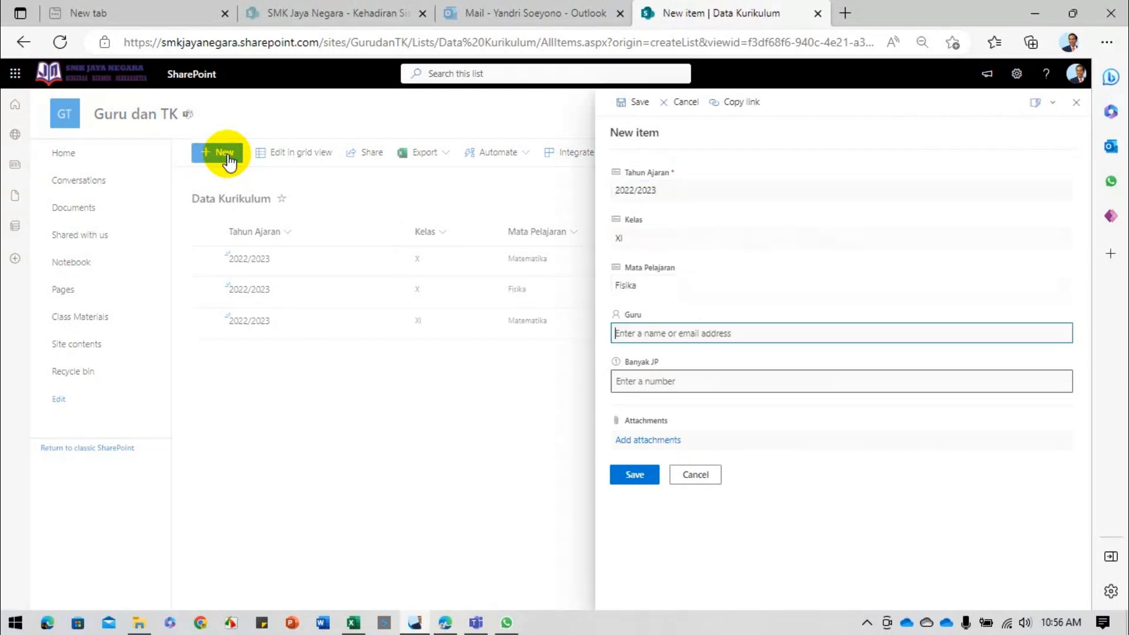
{"action": "type", "text": "Siti"}
{"action": "key", "text": "Tab"}
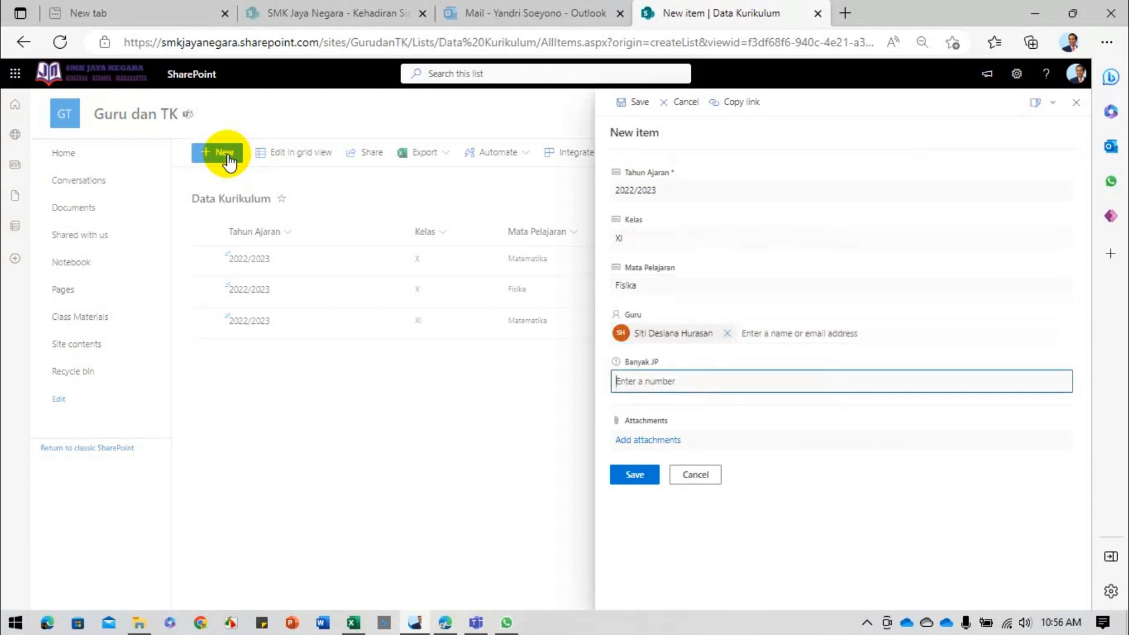
{"action": "left_click", "coordinate": [634, 475]}
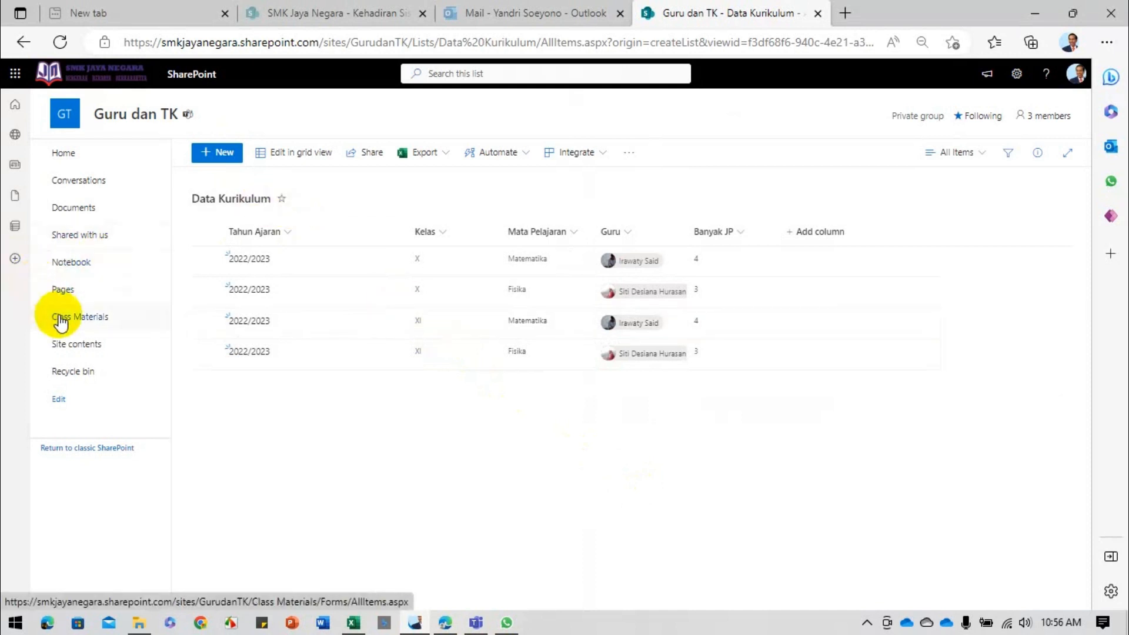
{"action": "left_click", "coordinate": [14, 260]}
{"action": "left_click", "coordinate": [87, 339]}
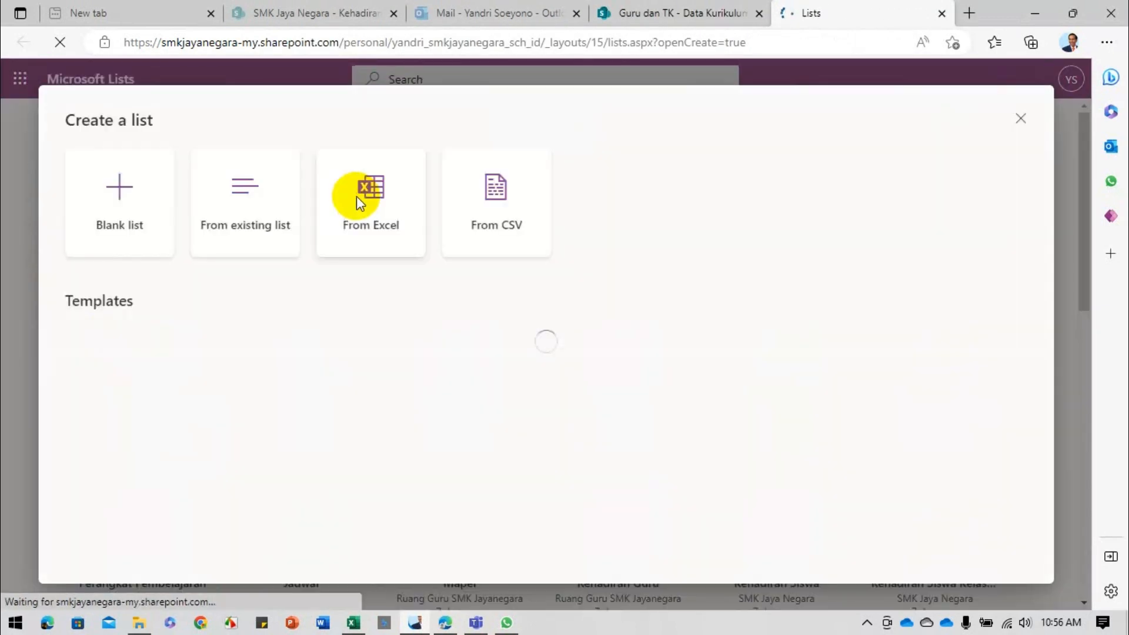
{"action": "left_click", "coordinate": [147, 218]}
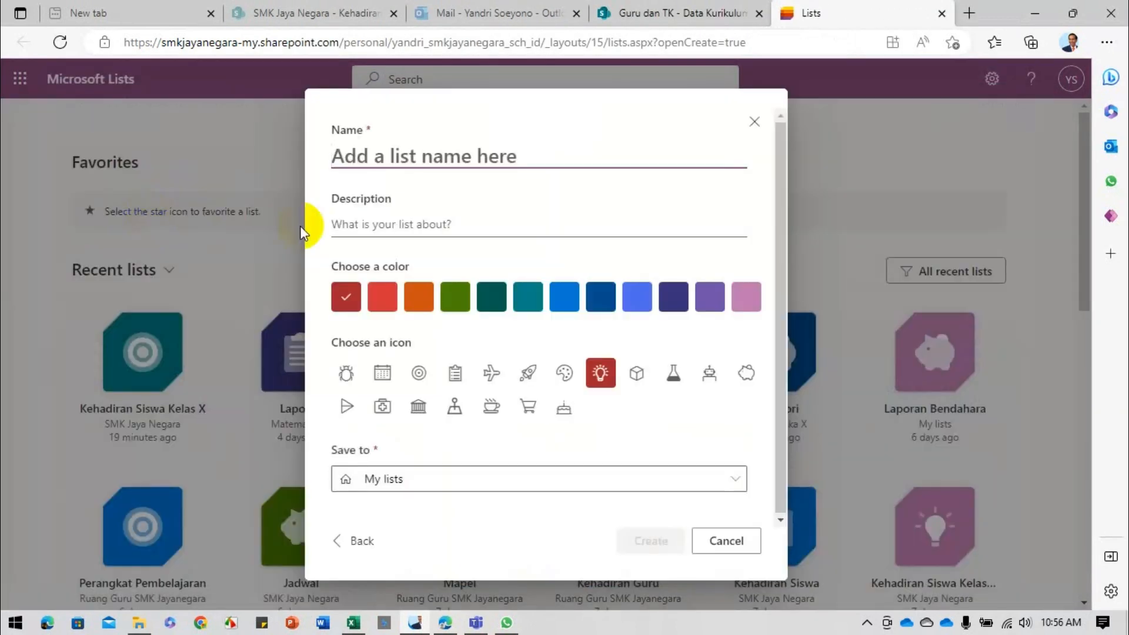
{"action": "left_click", "coordinate": [396, 477]}
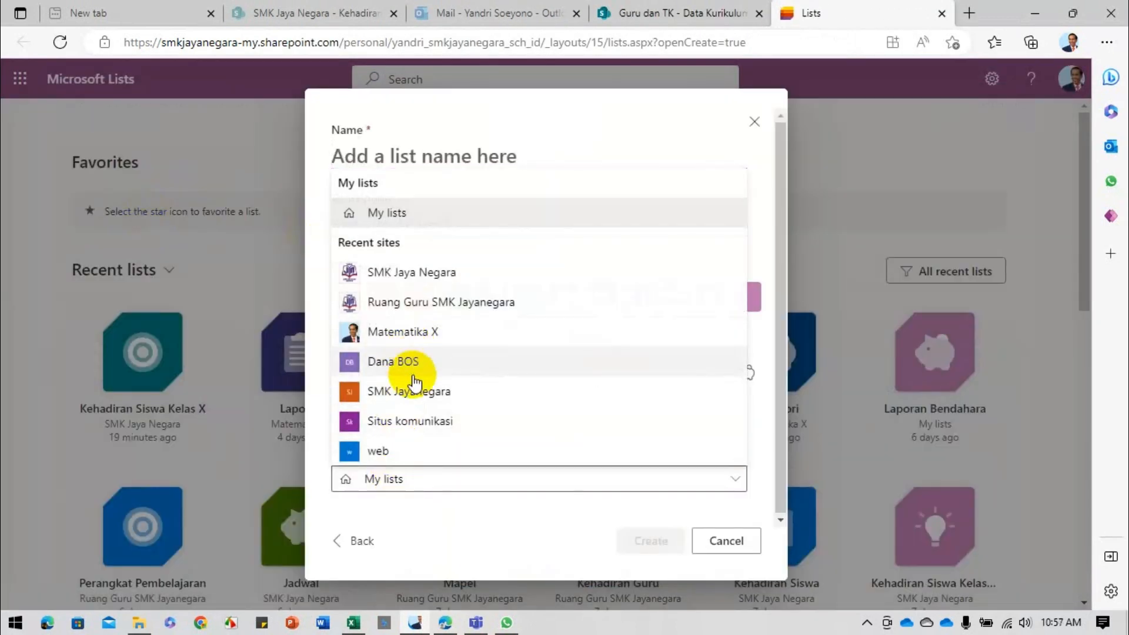
{"action": "left_click", "coordinate": [727, 541]}
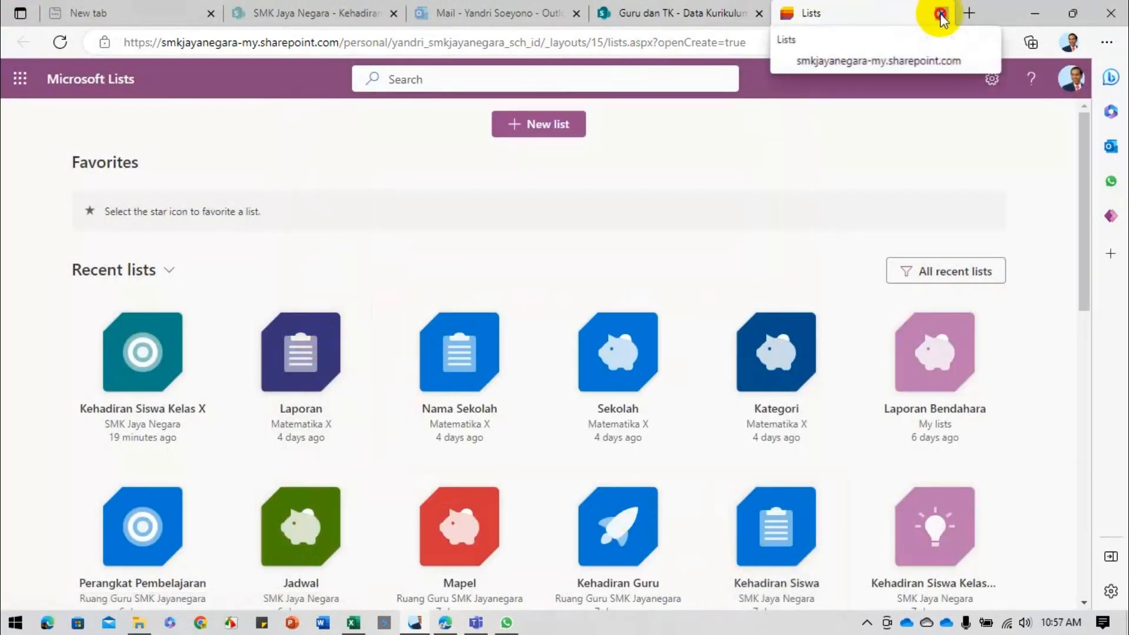
{"action": "left_click", "coordinate": [941, 13]}
- Create a blank list named Jurnal on the Guru dan TK site, without showing it in the site navigation
{"action": "left_click", "coordinate": [71, 352]}
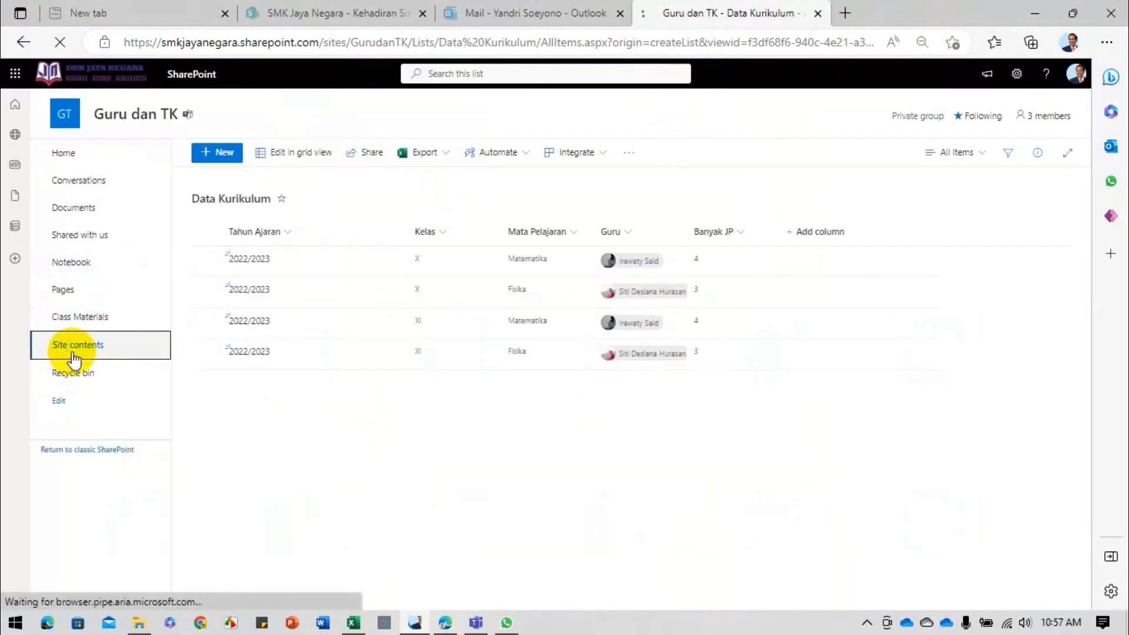
{"action": "left_click", "coordinate": [216, 153]}
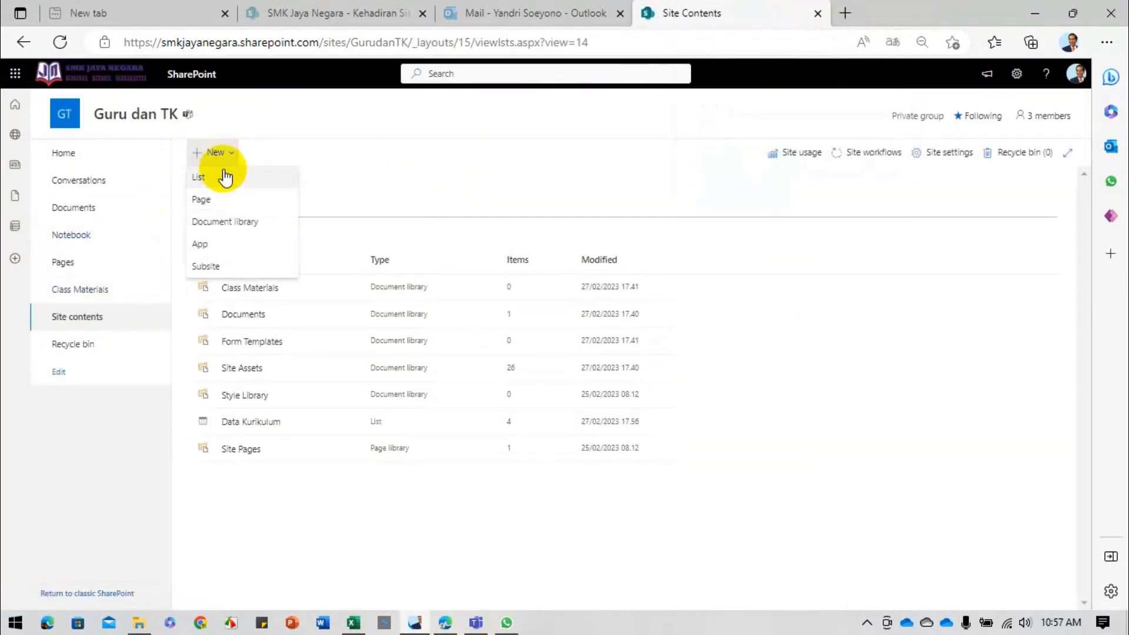
{"action": "left_click", "coordinate": [219, 183]}
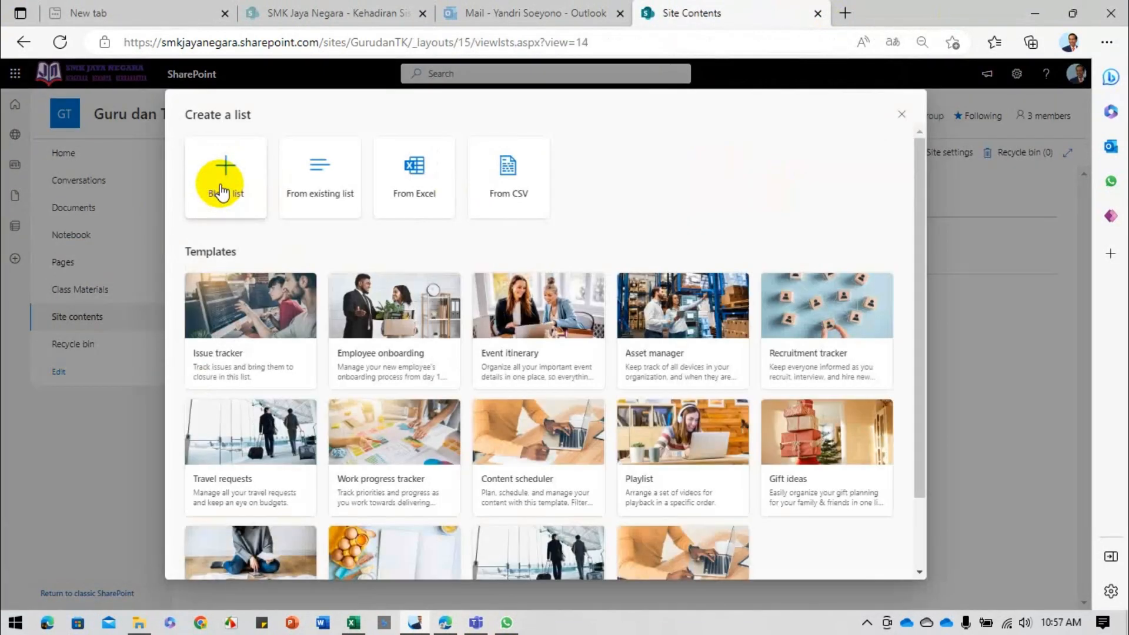
{"action": "left_click", "coordinate": [222, 191]}
{"action": "type", "text": "Jurna"}
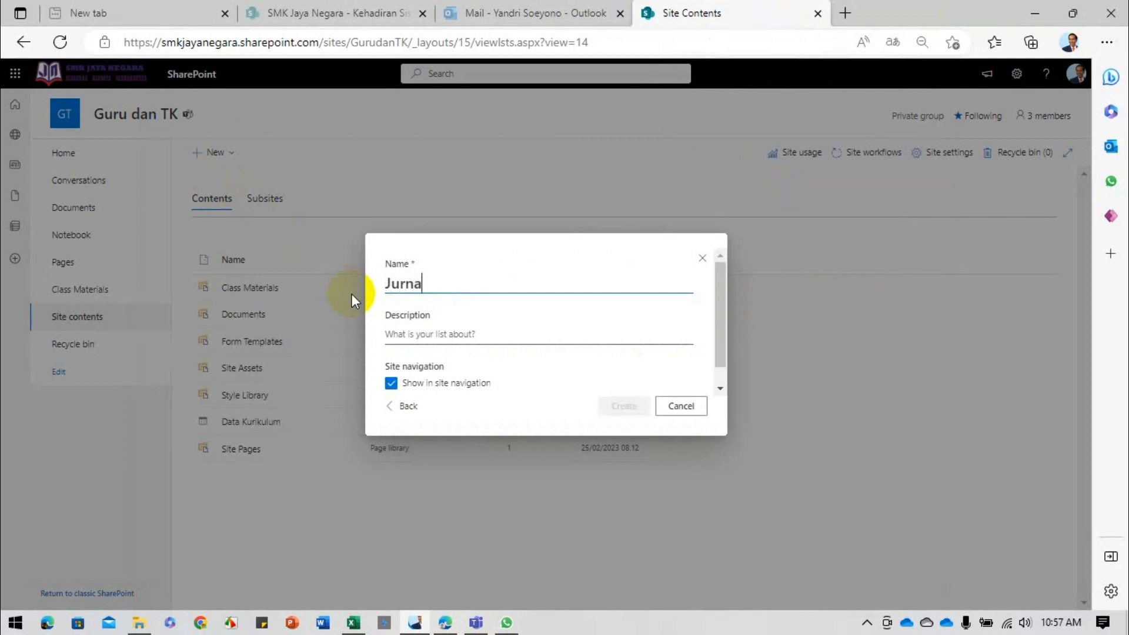
{"action": "type", "text": "l"}
{"action": "left_click", "coordinate": [391, 383]}
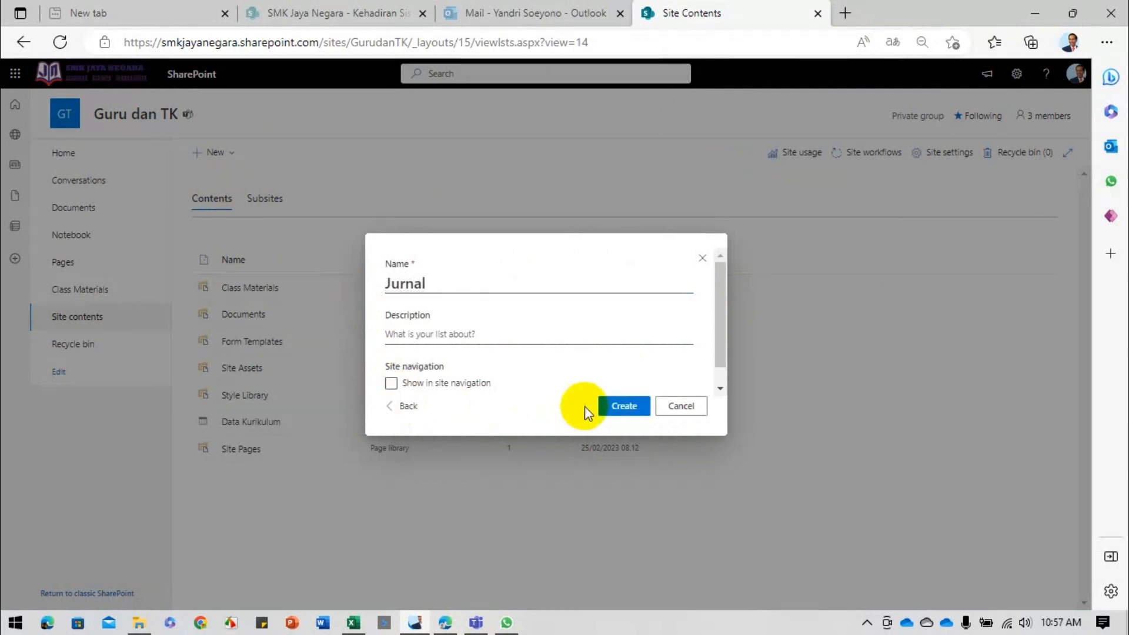
{"action": "left_click", "coordinate": [621, 407]}
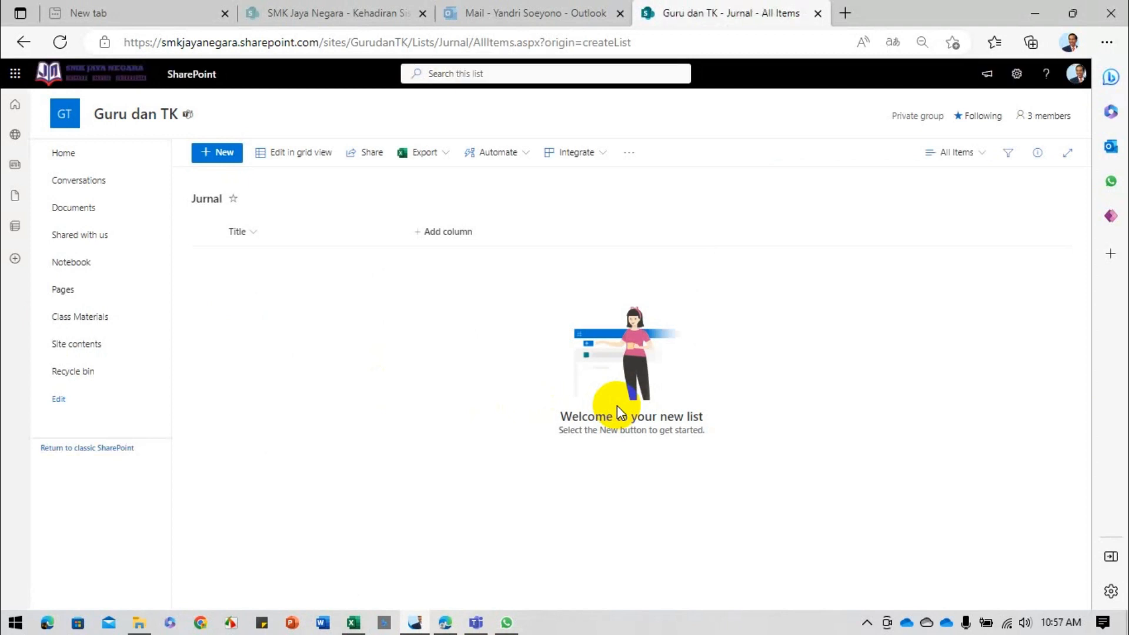
- Rename the Jurnal list's Title column as Tahun Ajaran
{"action": "left_click", "coordinate": [249, 235]}
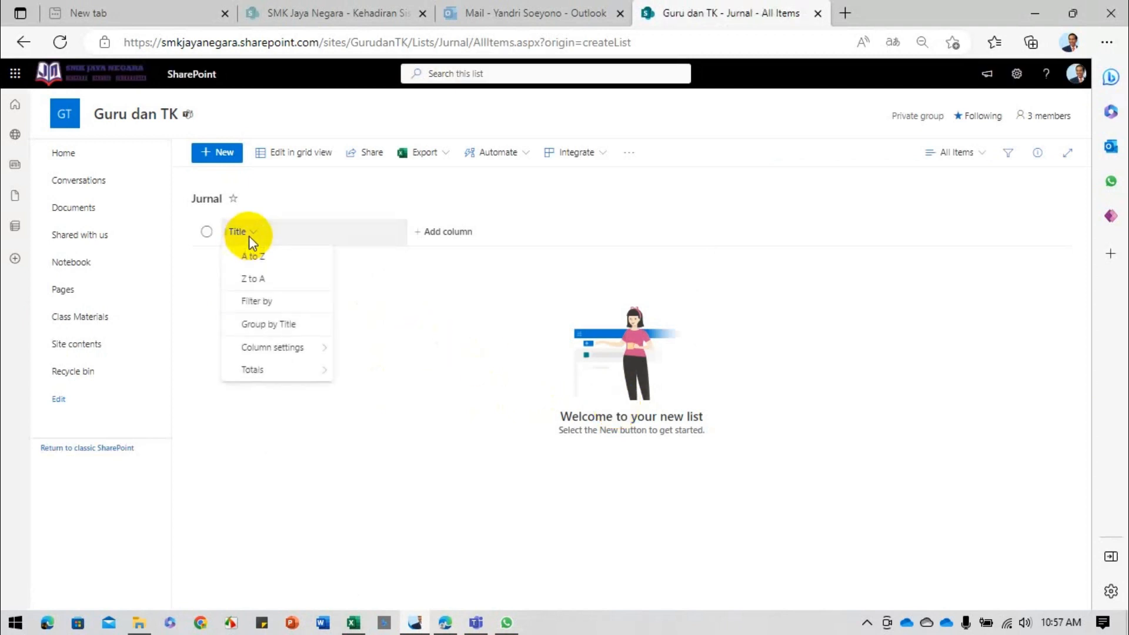
{"action": "mouse_move", "coordinate": [272, 348]}
{"action": "left_click", "coordinate": [355, 348]}
{"action": "type", "text": "Tahun Ajaran"}
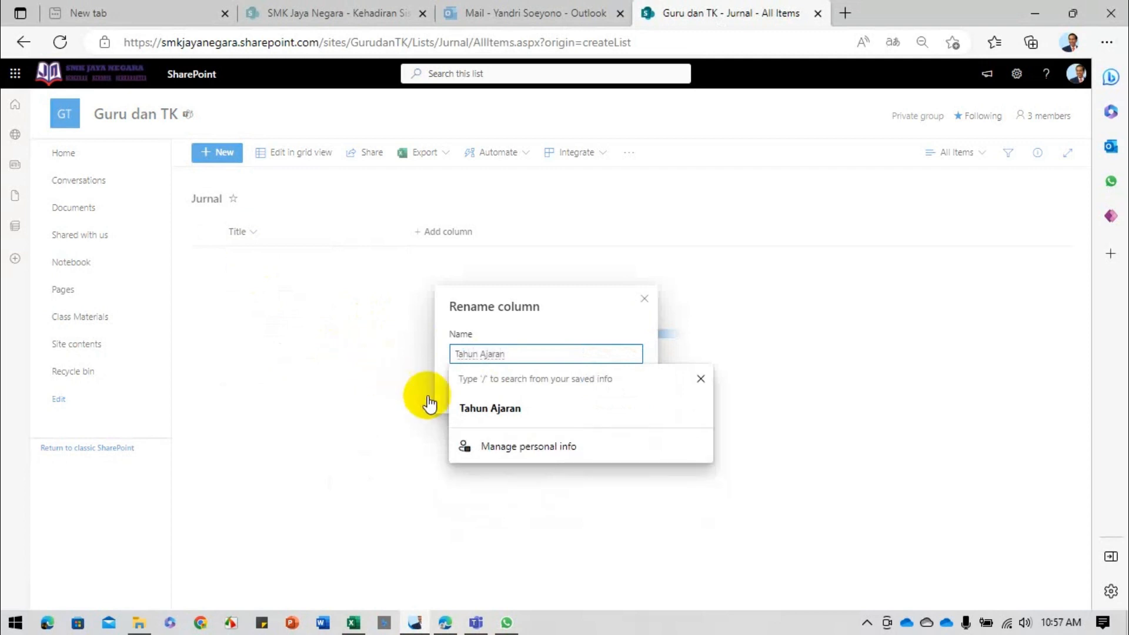
{"action": "left_click", "coordinate": [461, 396]}
{"action": "left_click", "coordinate": [552, 389]}
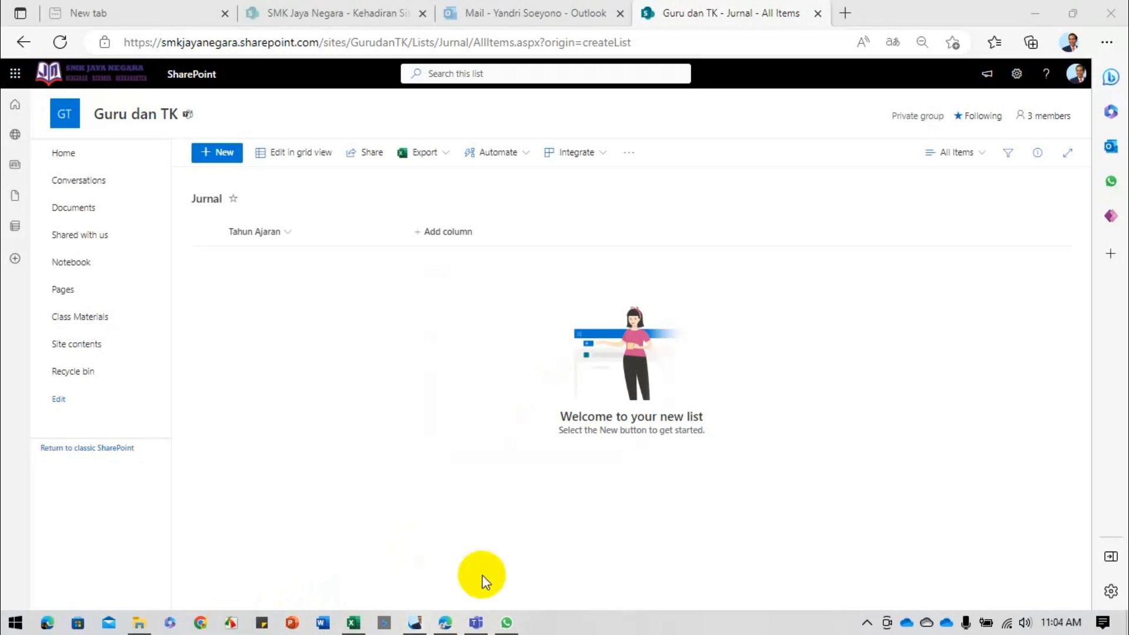
- Add a single-line text column named Guru to the Jurnal list
{"action": "left_click", "coordinate": [443, 237]}
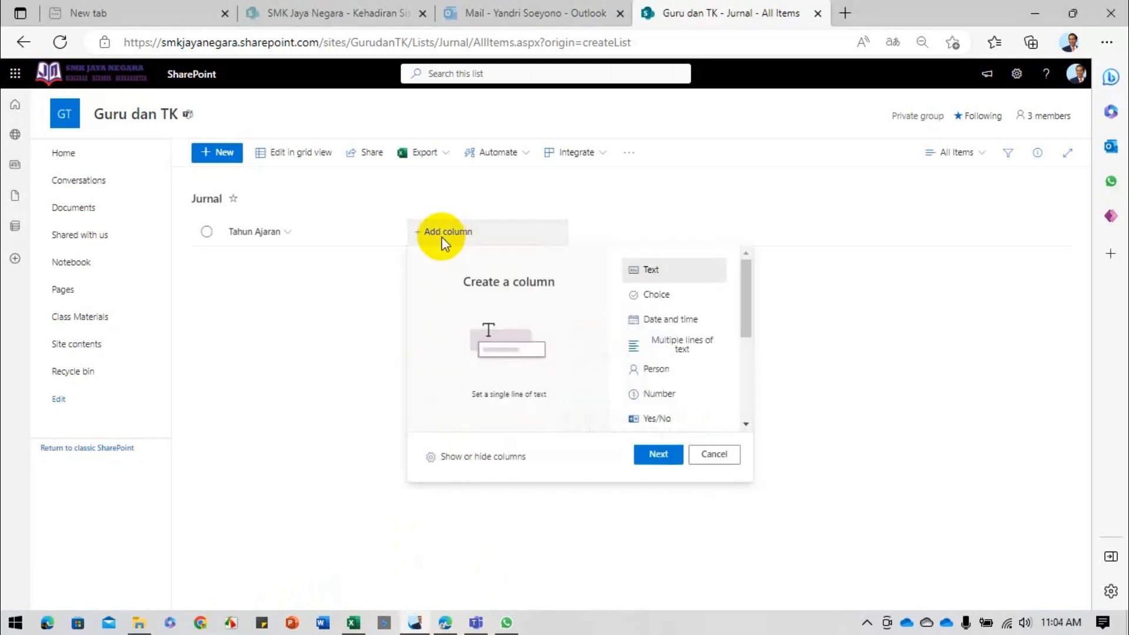
{"action": "left_click", "coordinate": [658, 454]}
{"action": "type", "text": "Guru"}
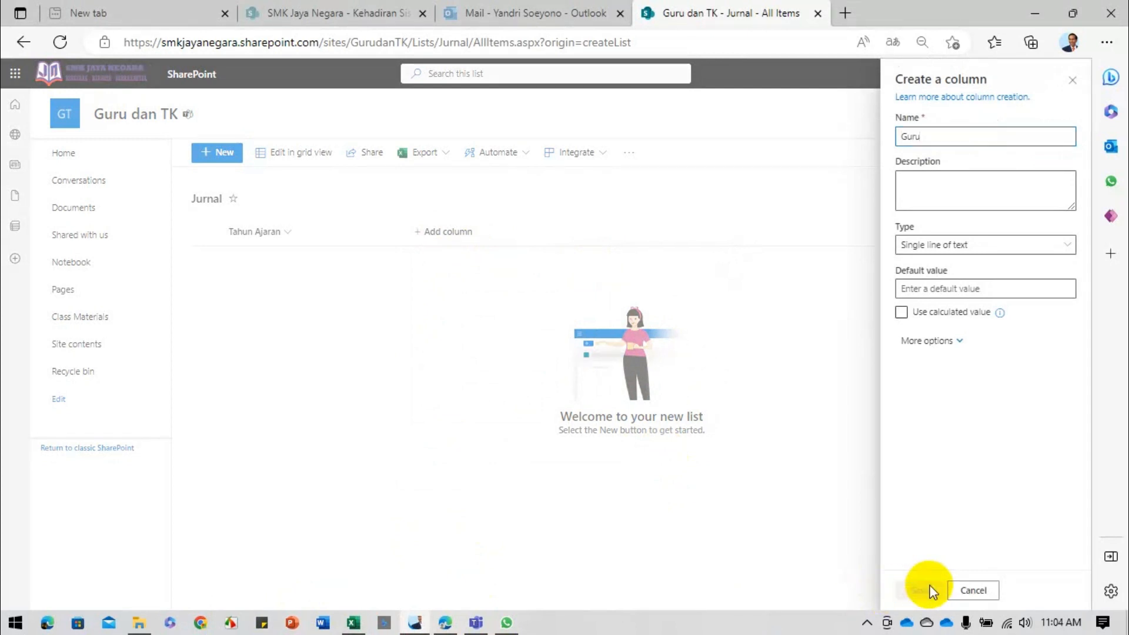
{"action": "left_click", "coordinate": [934, 590]}
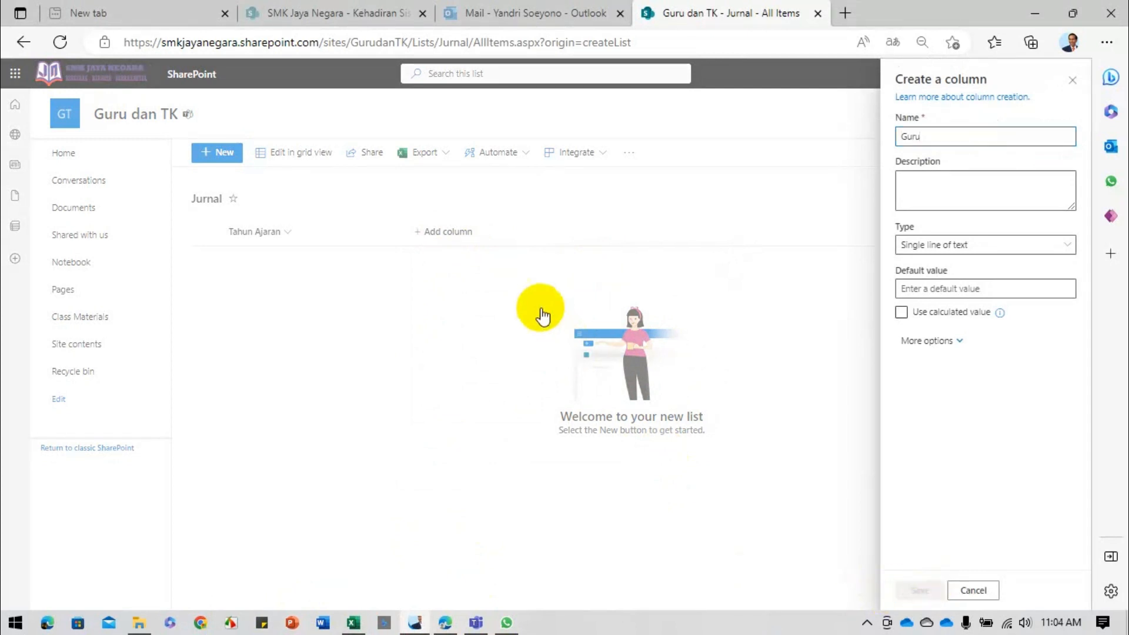
- Add a single-line text column named Email Guru to the Jurnal list
{"action": "left_click", "coordinate": [524, 238]}
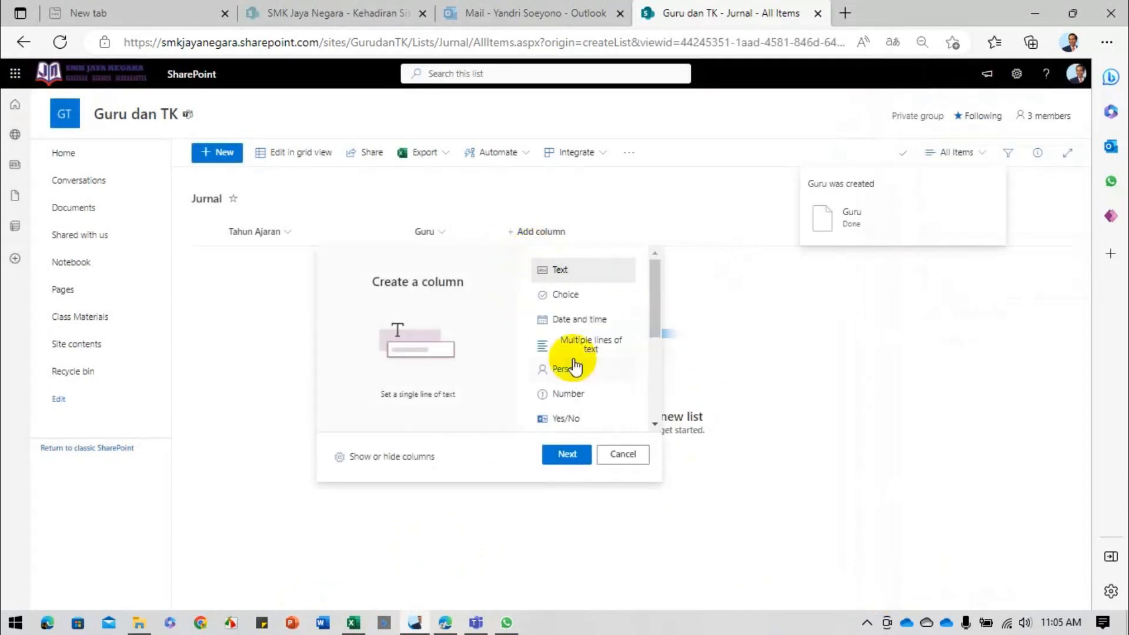
{"action": "left_click", "coordinate": [562, 453]}
{"action": "type", "text": "Email "}
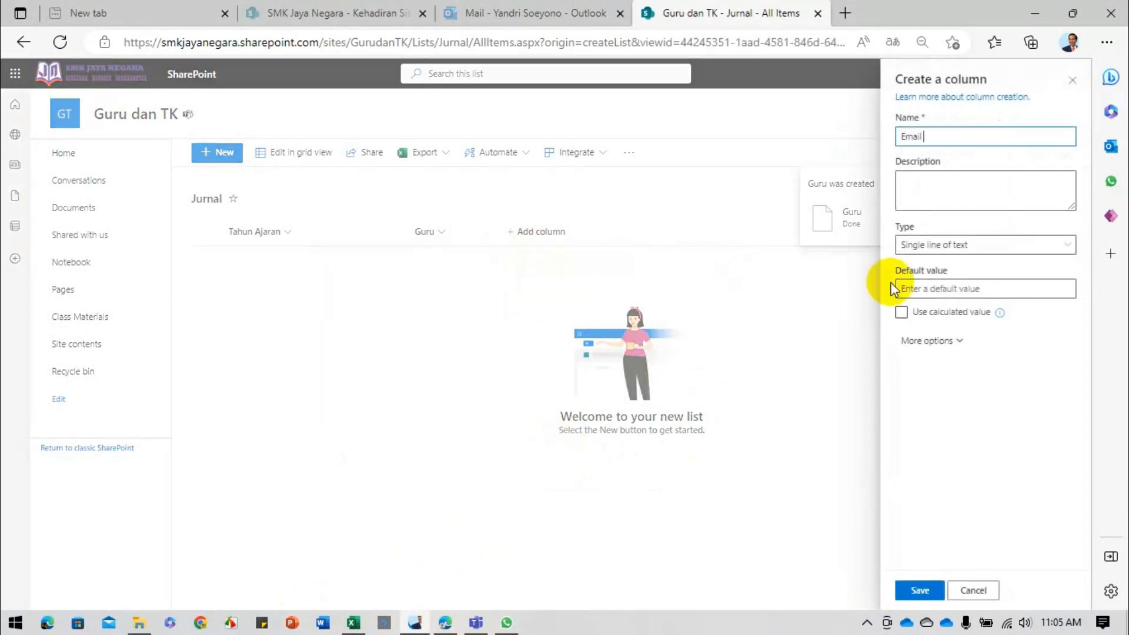
{"action": "type", "text": "Guru"}
{"action": "left_click", "coordinate": [922, 588]}
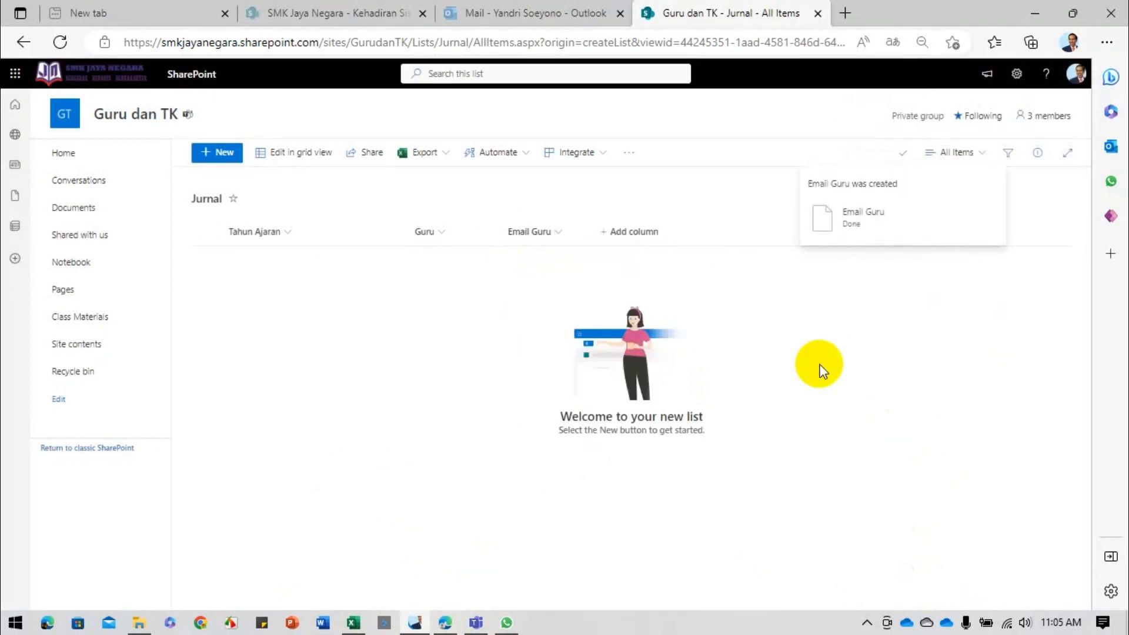
- Add a date and time column named Tanggal to the Jurnal list, without including the time
{"action": "left_click", "coordinate": [621, 234]}
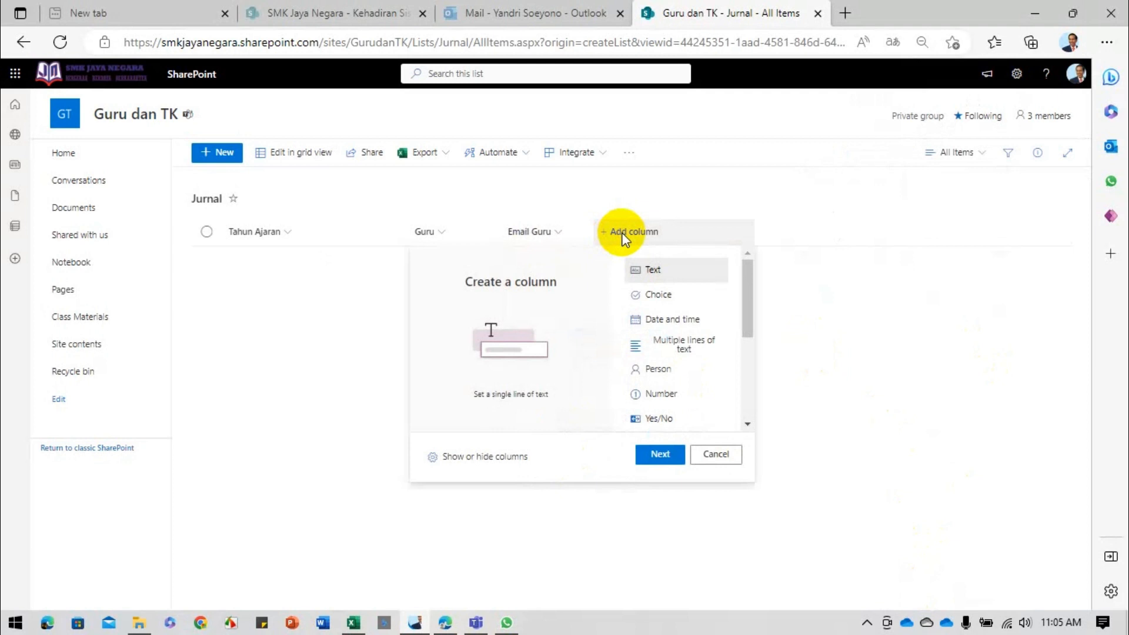
{"action": "left_click", "coordinate": [668, 319]}
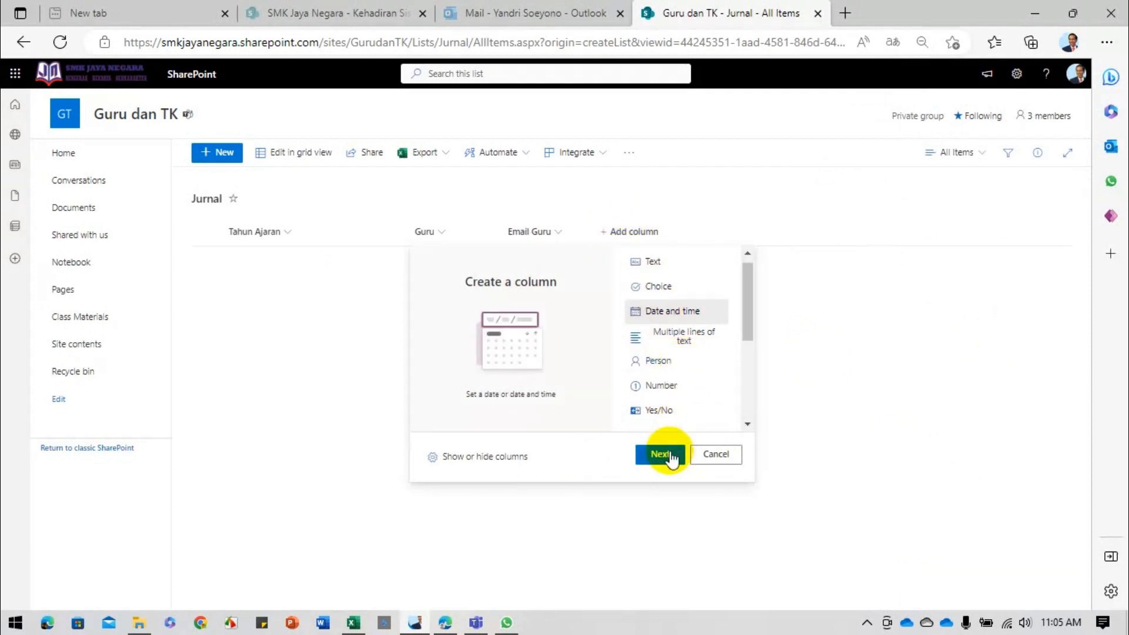
{"action": "left_click", "coordinate": [660, 454]}
{"action": "type", "text": "Tanggal"}
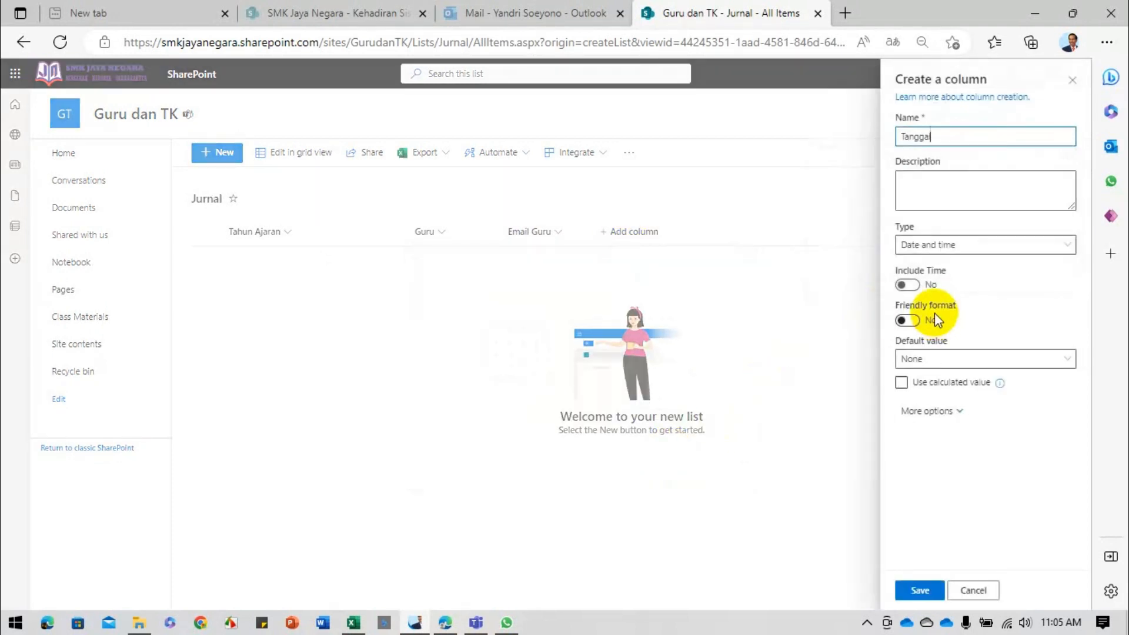
{"action": "left_click", "coordinate": [920, 587]}
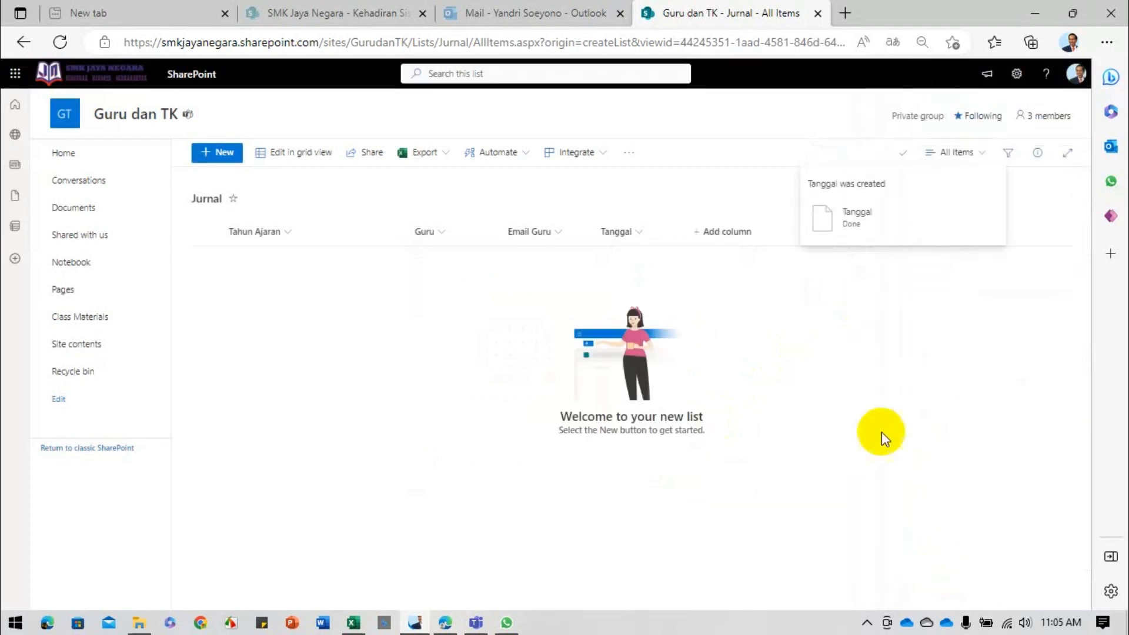
- Add a single-line text column named Kelas to the Jurnal list
{"action": "left_click", "coordinate": [706, 231]}
{"action": "left_click", "coordinate": [753, 456]}
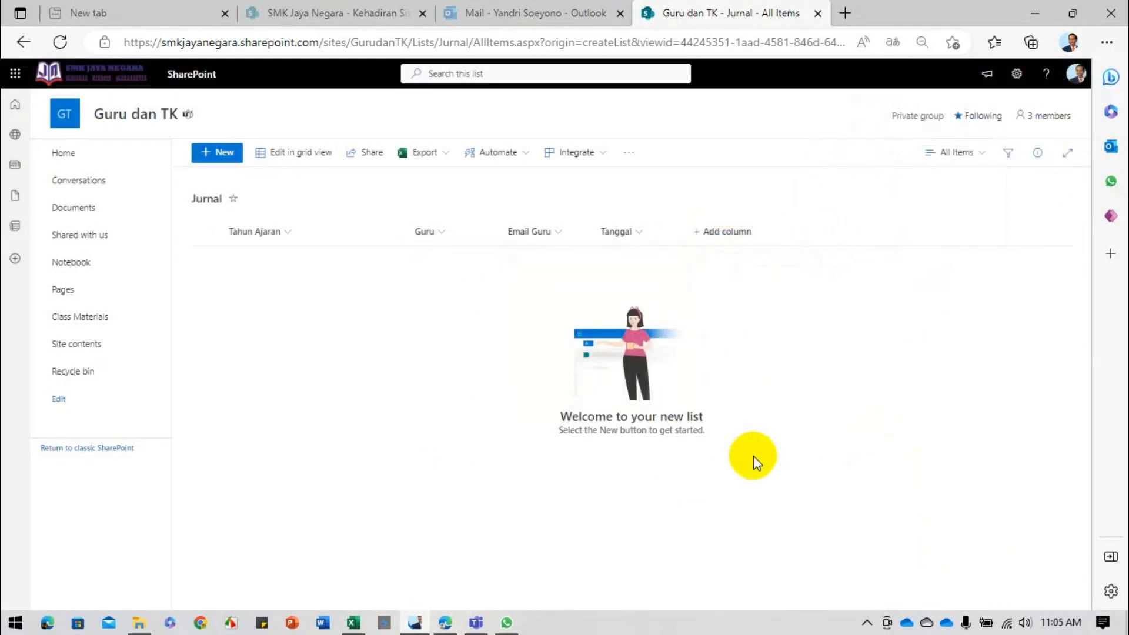
{"action": "type", "text": "Kelas"}
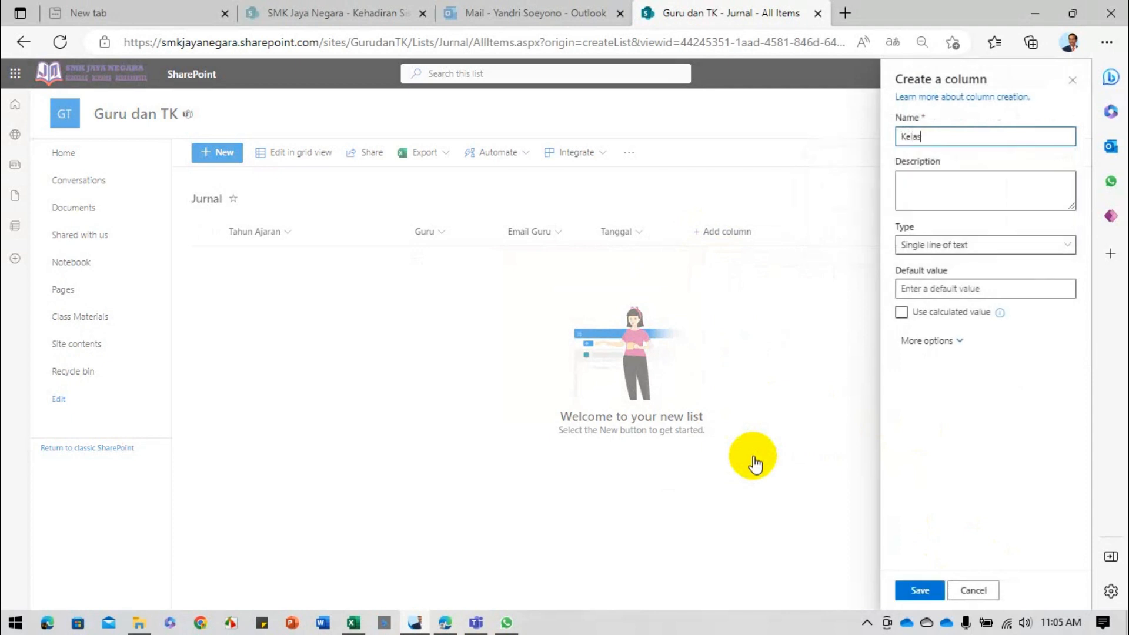
{"action": "left_click", "coordinate": [915, 591]}
- Add a single-line text column named Mata Pelajaran to the Jurnal list
{"action": "left_click", "coordinate": [779, 232]}
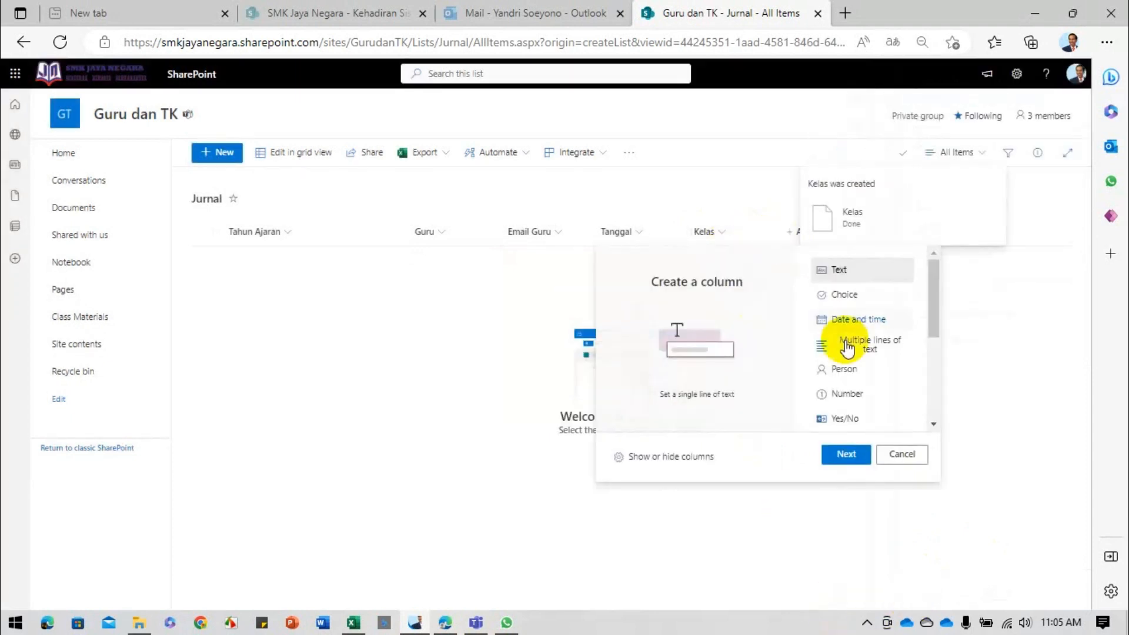
{"action": "left_click", "coordinate": [847, 456]}
{"action": "type", "text": "Mata P"}
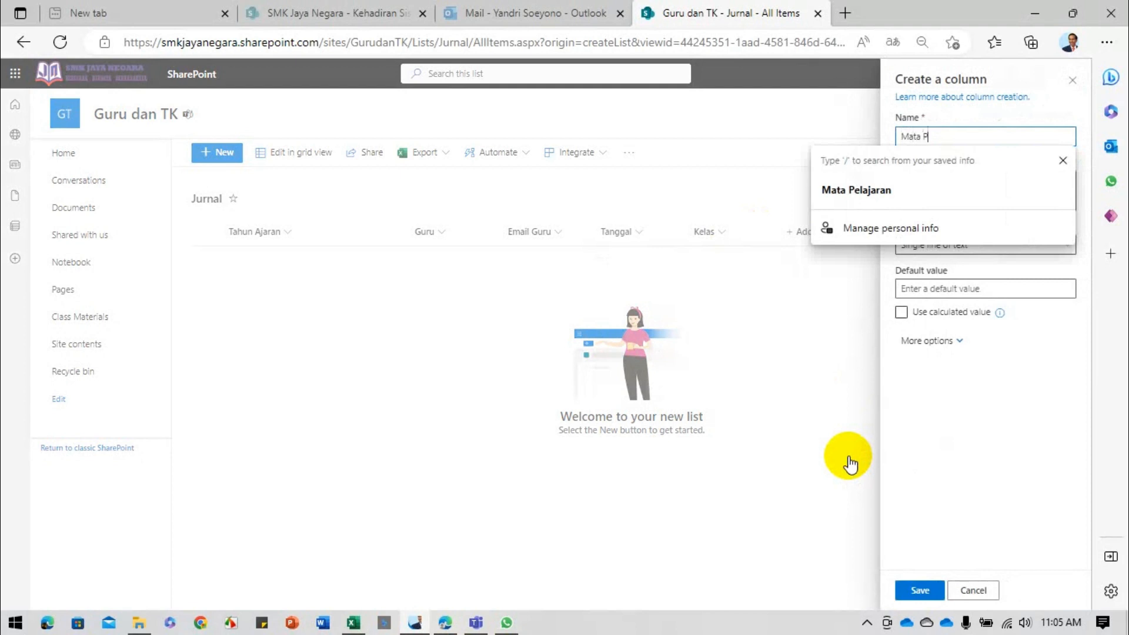
{"action": "type", "text": "elajaran"}
{"action": "left_click", "coordinate": [920, 590]}
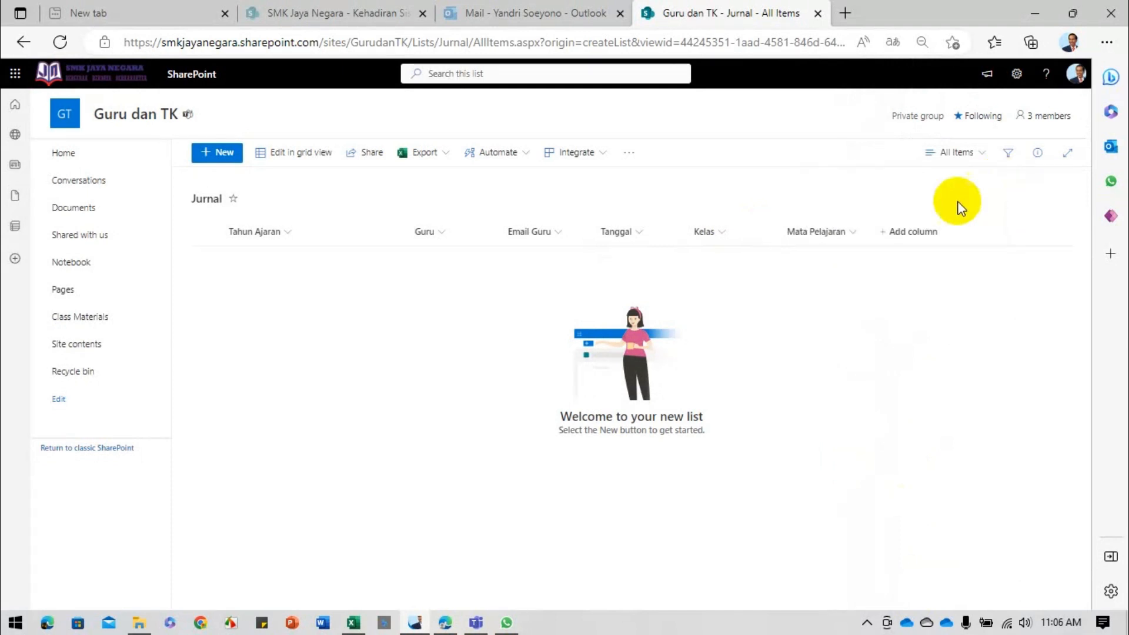
- Add a number column named Pertemuan ke to the Jurnal list
{"action": "left_click", "coordinate": [909, 232]}
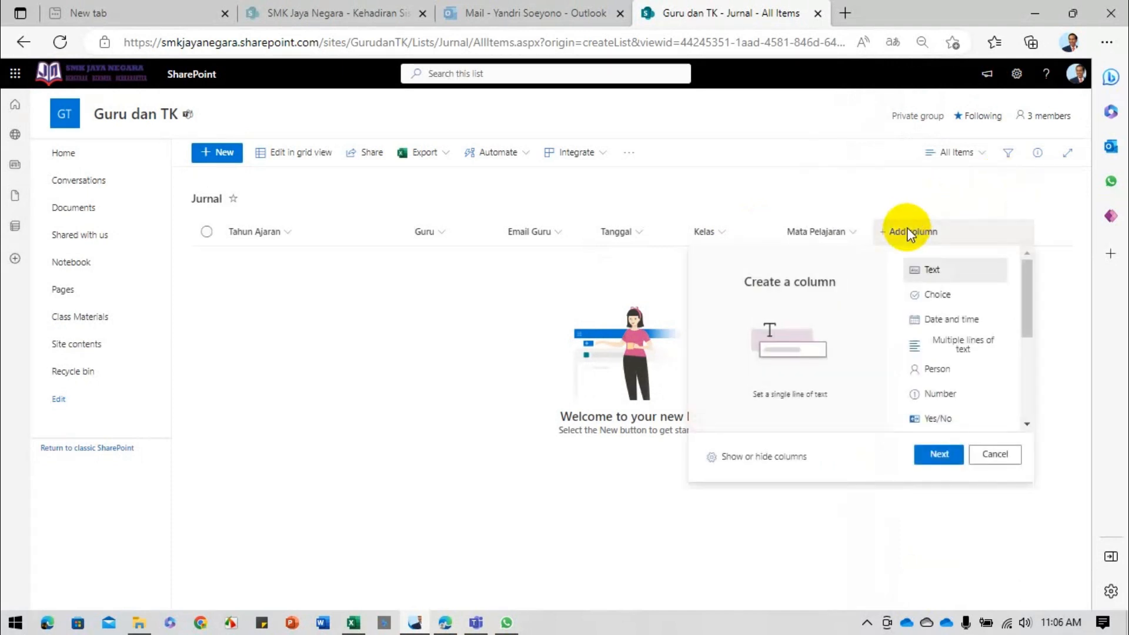
{"action": "left_click", "coordinate": [940, 393]}
{"action": "left_click", "coordinate": [939, 454]}
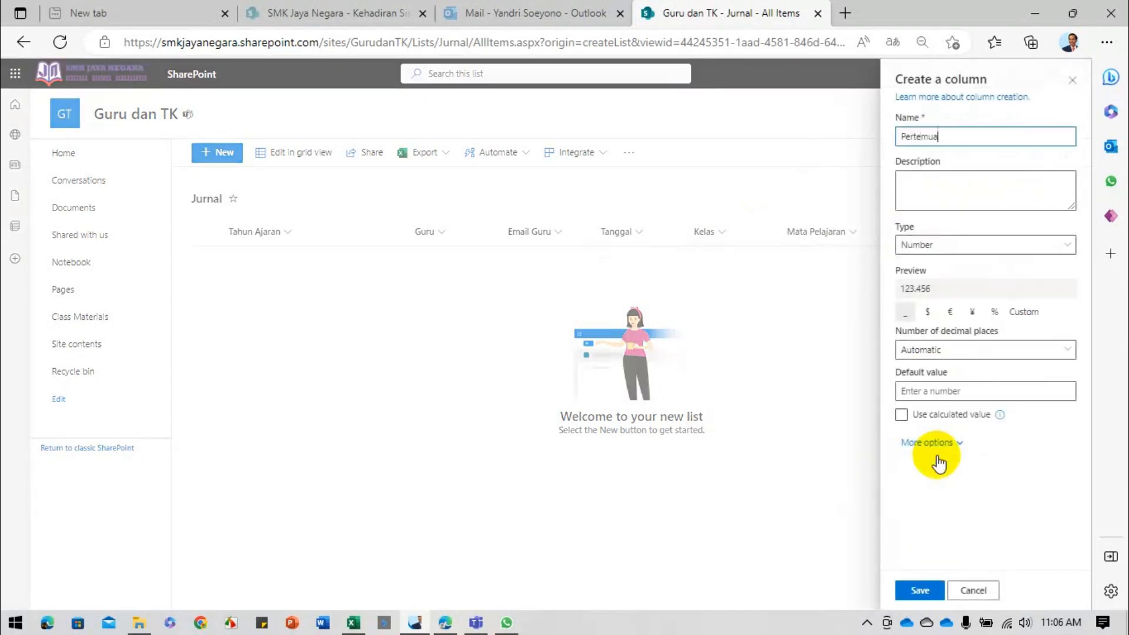
{"action": "left_click", "coordinate": [919, 590]}
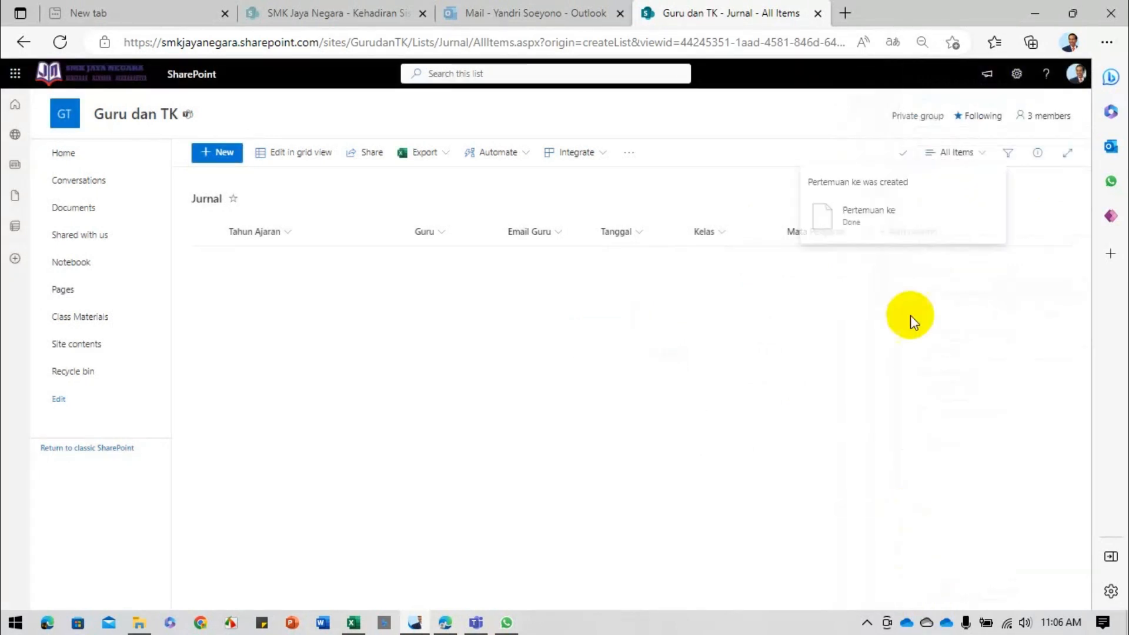
- Add a number column named Banyak JP to the Jurnal list
{"action": "left_click", "coordinate": [1006, 246]}
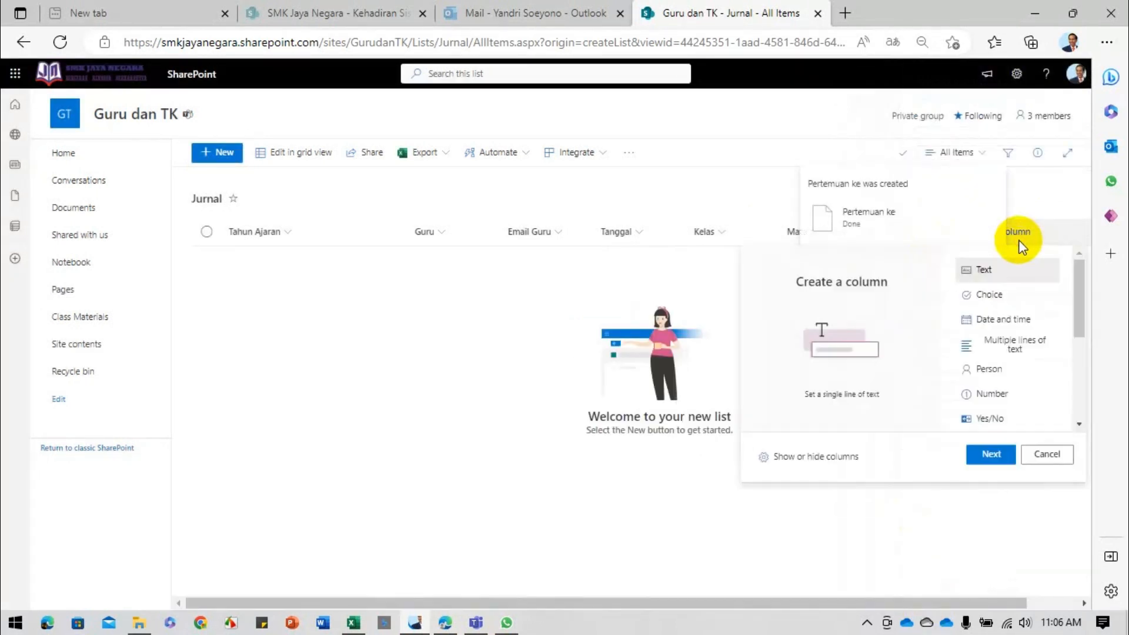
{"action": "left_click", "coordinate": [990, 394]}
{"action": "left_click", "coordinate": [990, 454]}
{"action": "type", "text": "Ban"}
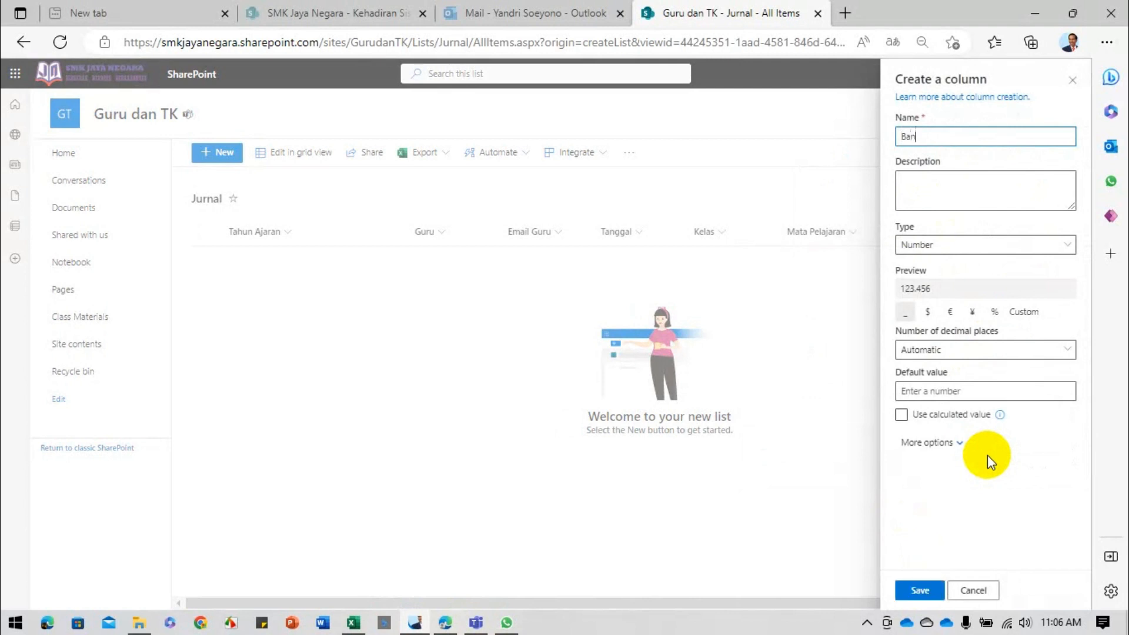
{"action": "type", "text": "yak JP"}
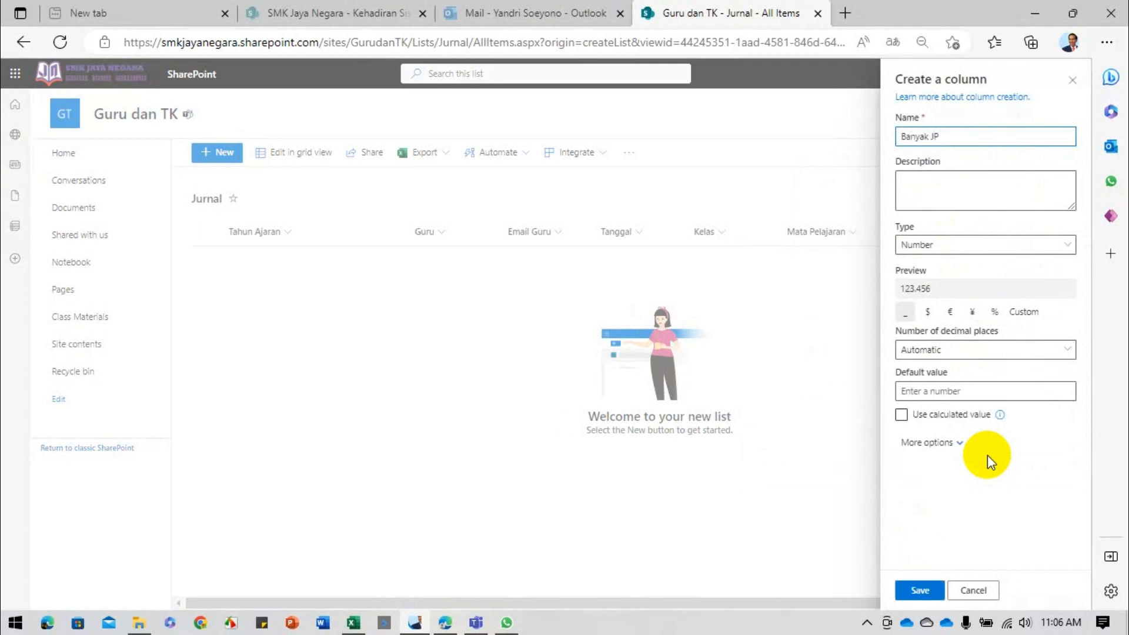
{"action": "left_click", "coordinate": [920, 590]}
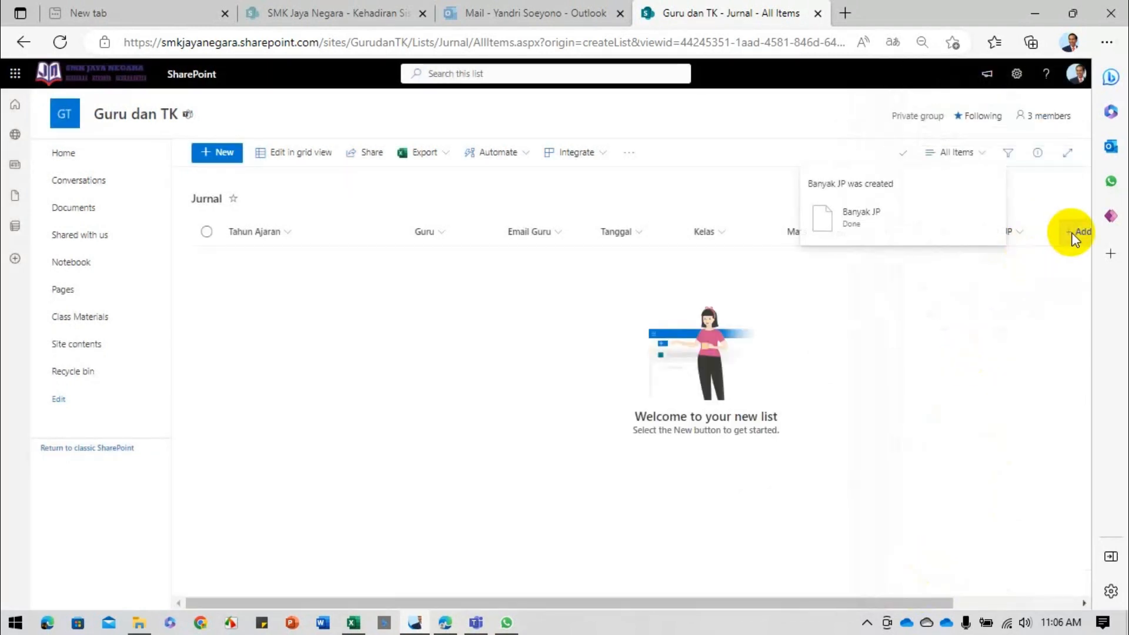
- Add a column named Aktivitas to the Jurnal list with the type Multiple lines of text
{"action": "left_click", "coordinate": [1075, 235]}
{"action": "left_click", "coordinate": [983, 452]}
{"action": "type", "text": "Ak"}
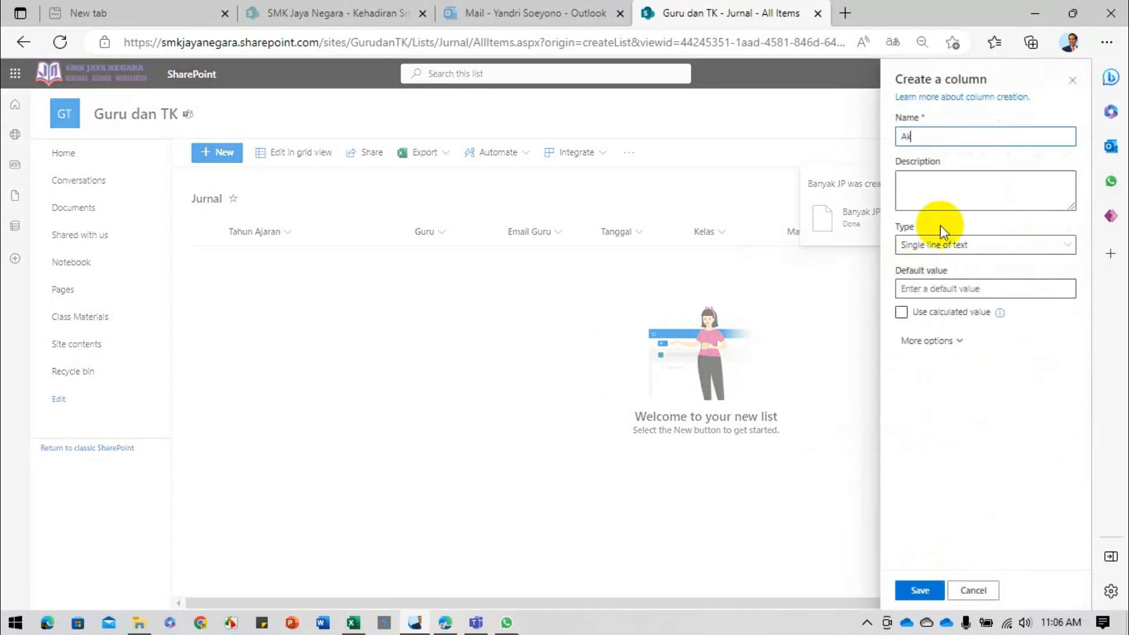
{"action": "type", "text": "tivitas"}
{"action": "left_click", "coordinate": [945, 246]}
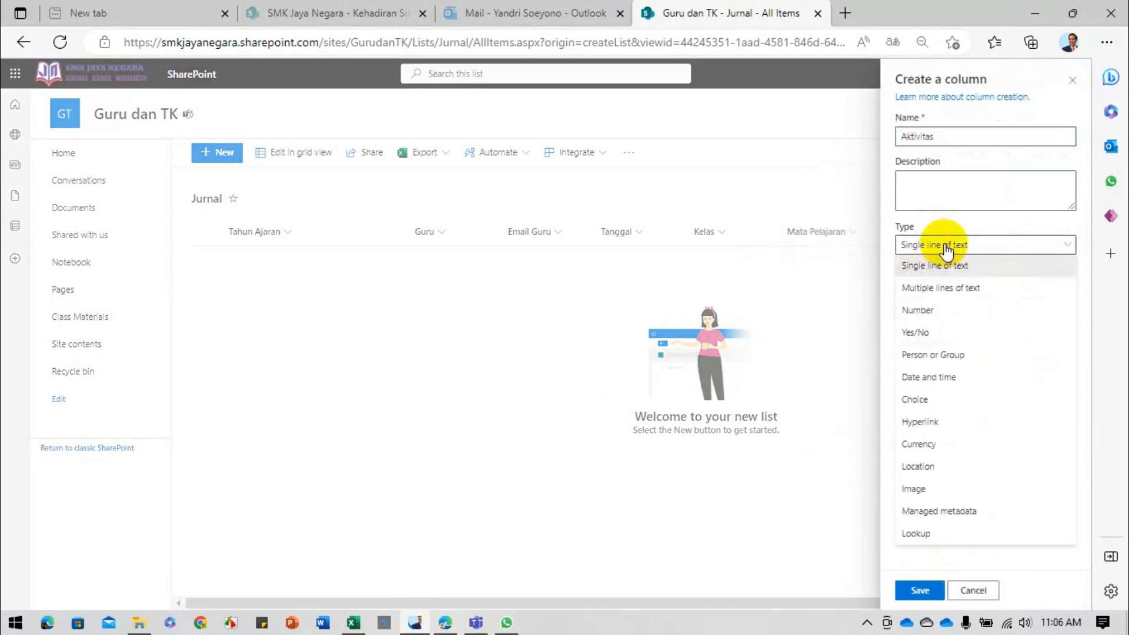
{"action": "left_click", "coordinate": [946, 287]}
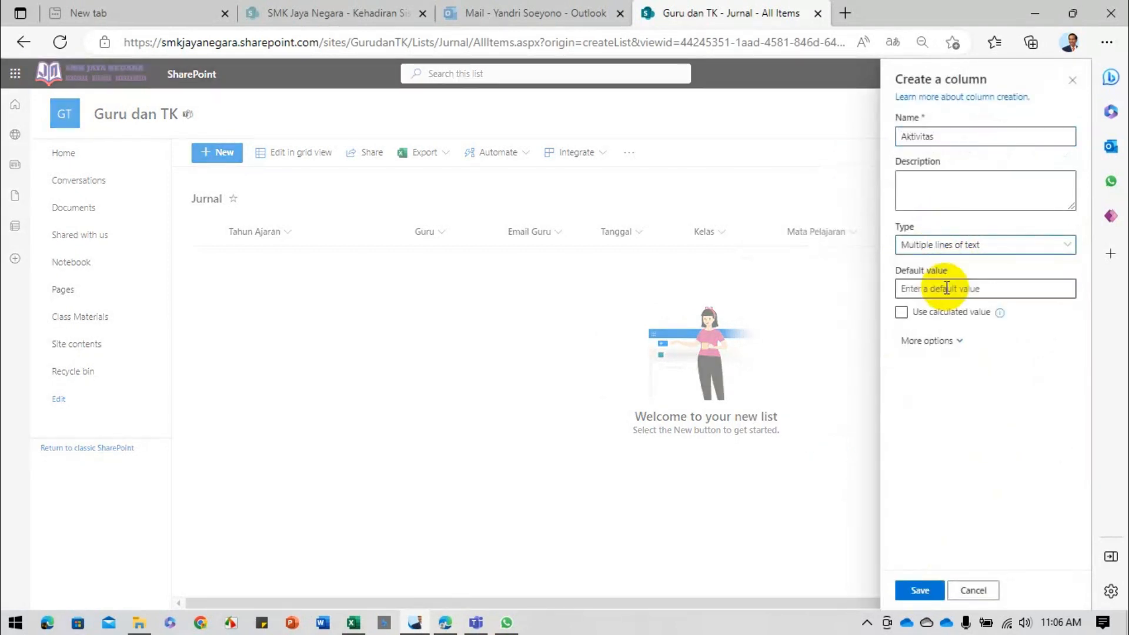
{"action": "left_click", "coordinate": [921, 590]}
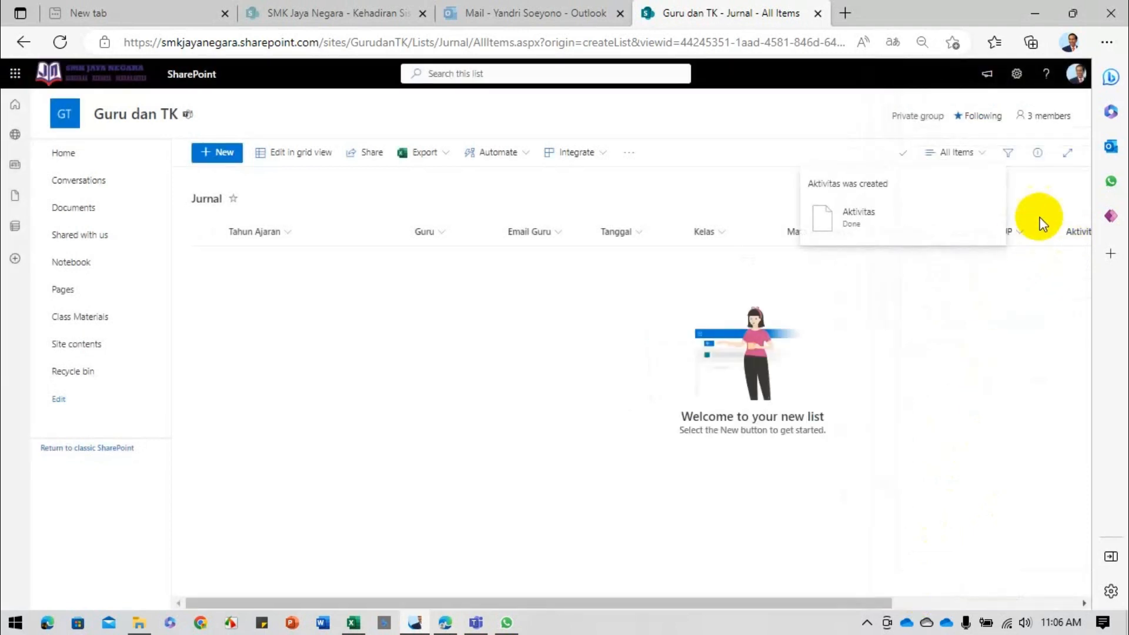
- Add a column named Yang sudah baik to the Jurnal list with the type Multiple lines of text
{"action": "left_click", "coordinate": [1046, 235]}
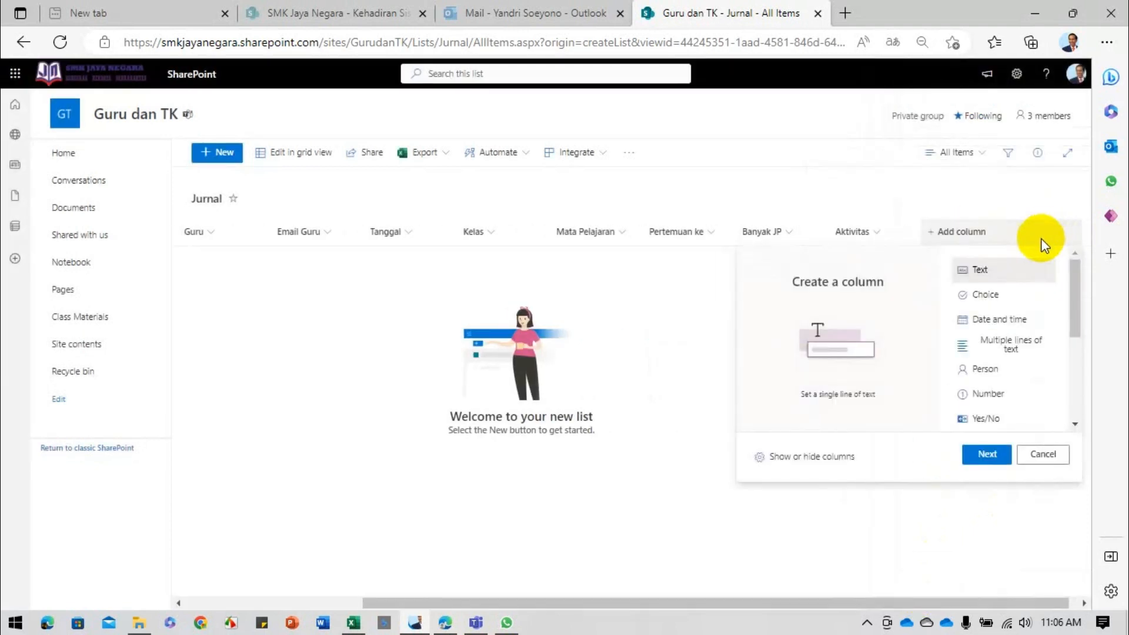
{"action": "left_click", "coordinate": [987, 454]}
{"action": "type", "text": "Yang sudah baik"}
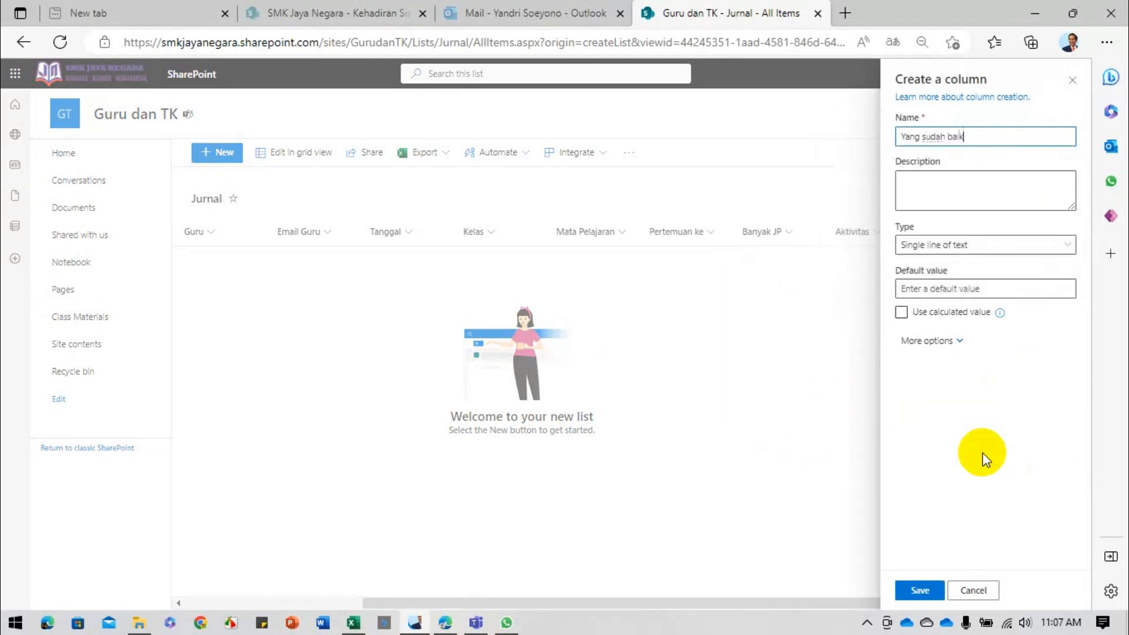
{"action": "left_click", "coordinate": [971, 250]}
{"action": "left_click", "coordinate": [964, 289]}
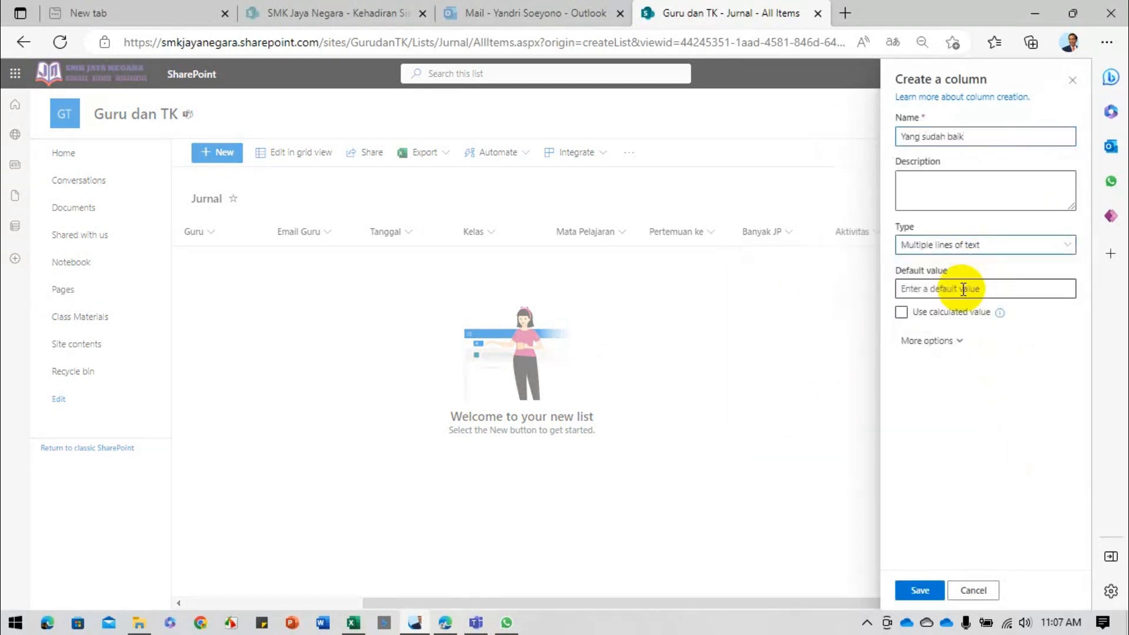
{"action": "left_click", "coordinate": [921, 586]}
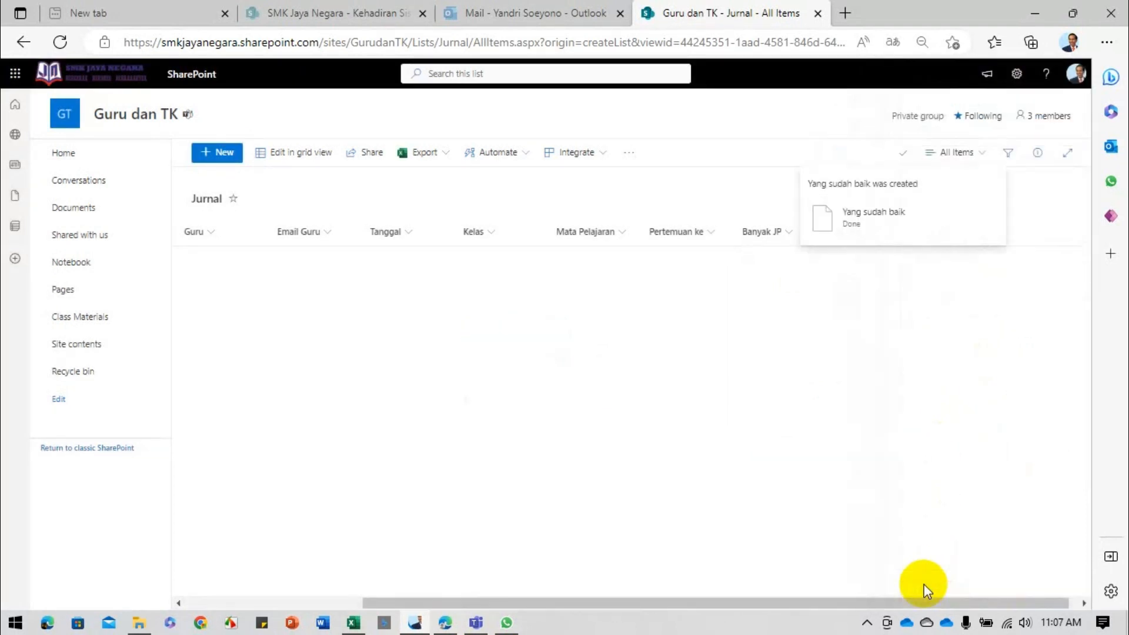
- Add a column named Yang Perlu diperbaiki to the Jurnal list with the type Multiple lines of text
{"action": "left_click", "coordinate": [1051, 232]}
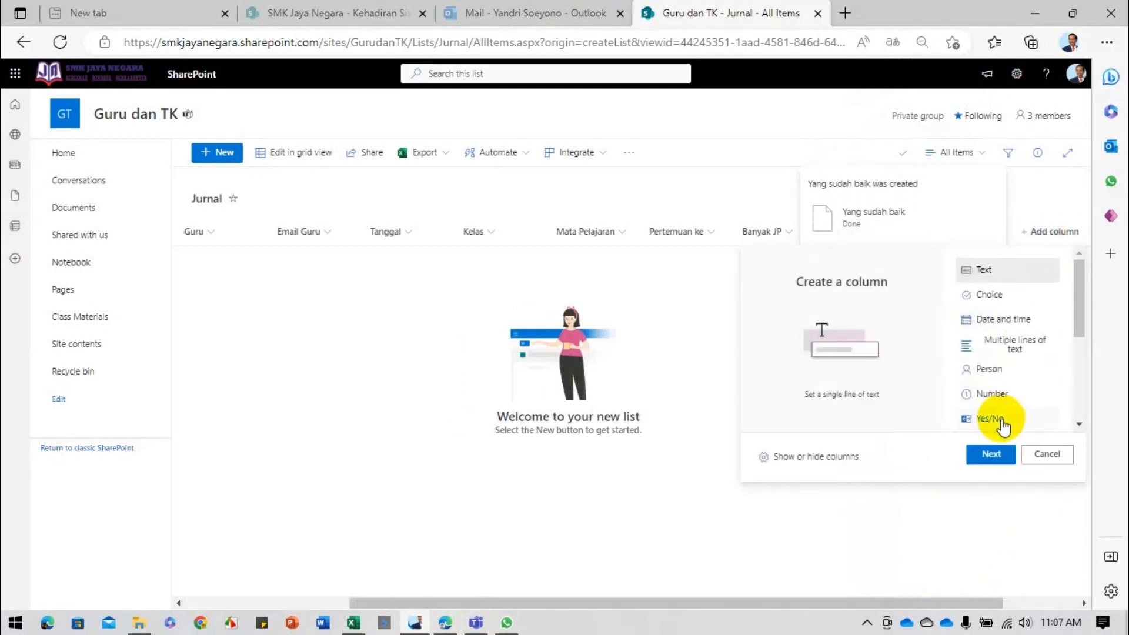
{"action": "left_click", "coordinate": [992, 453]}
{"action": "type", "text": "Yang Perlu diperbaiki"}
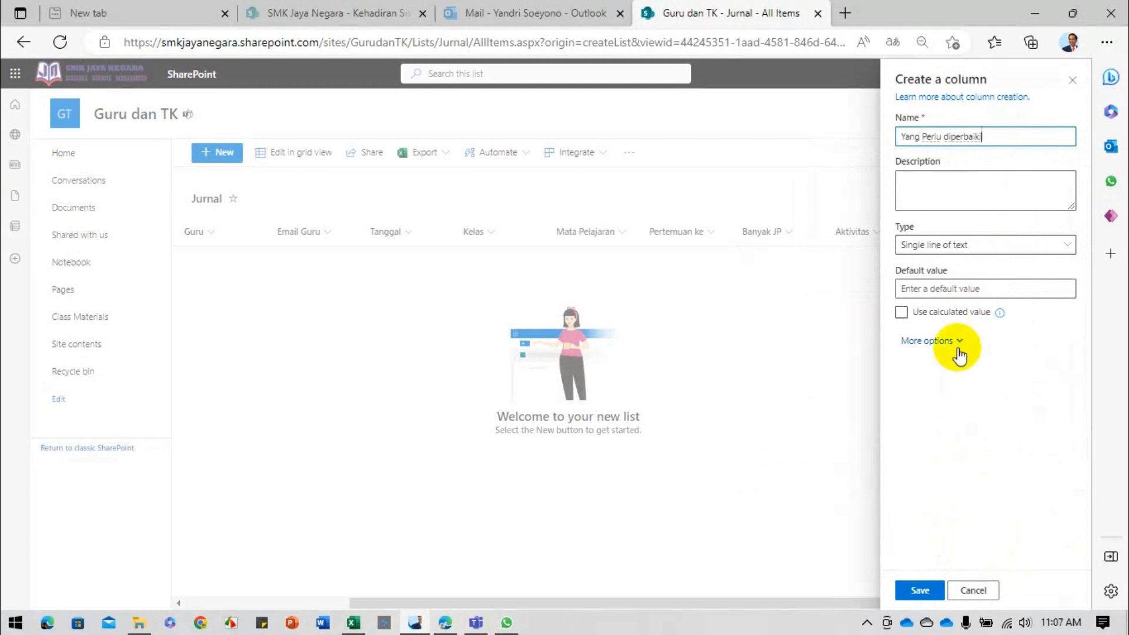
{"action": "left_click", "coordinate": [988, 246]}
{"action": "left_click", "coordinate": [965, 284]}
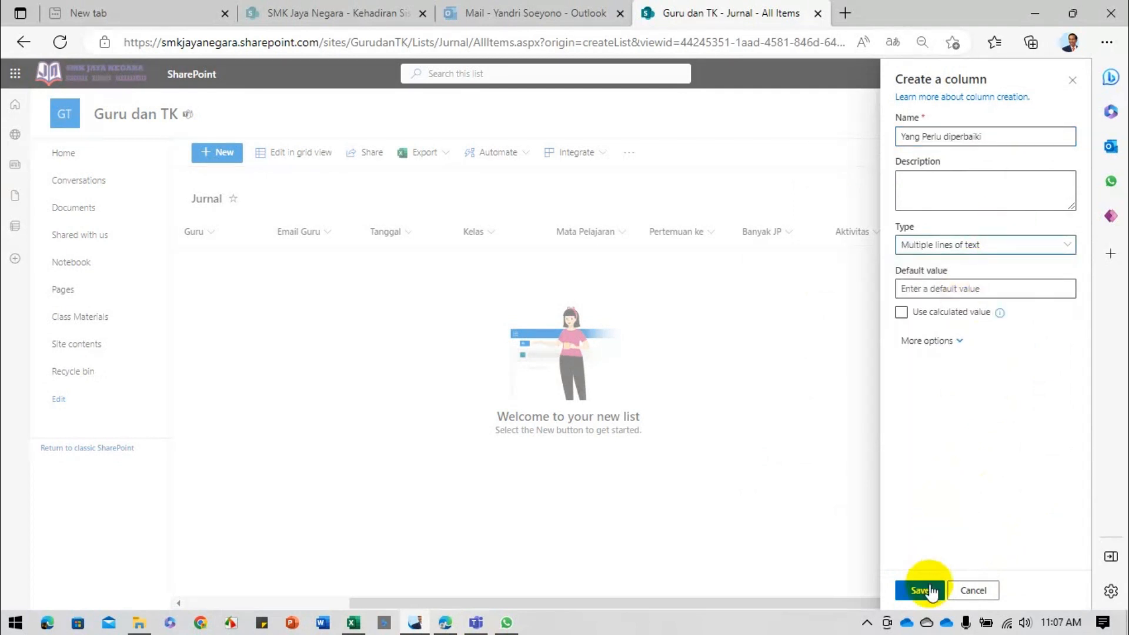
{"action": "left_click", "coordinate": [922, 588]}
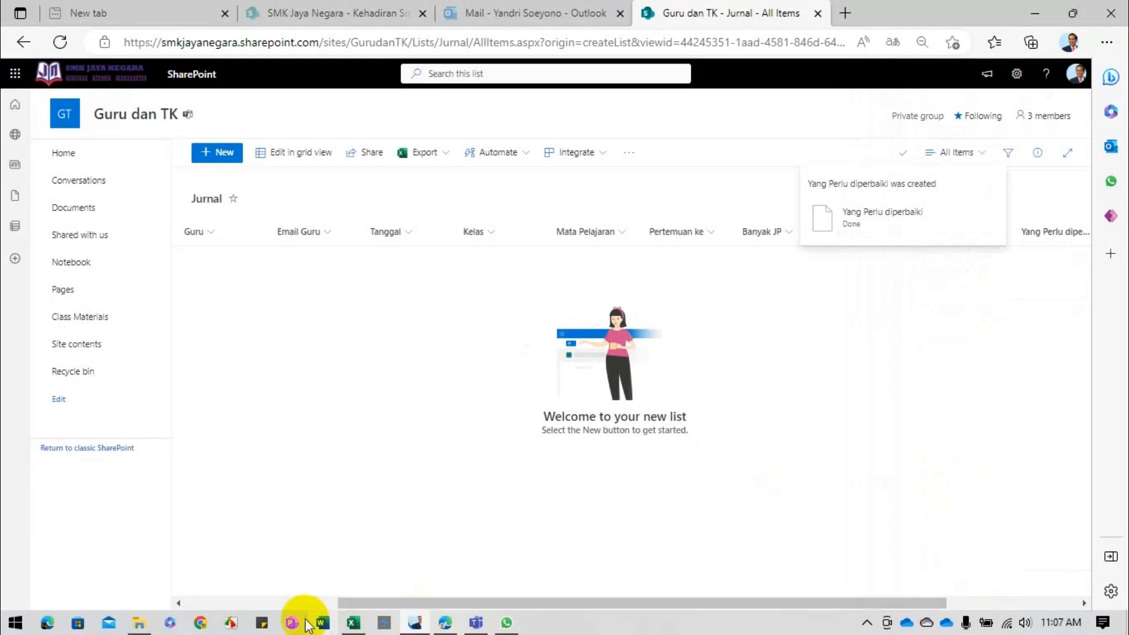
- Create a Power Apps app named Jurnal Contoh from the Jurnal list
{"action": "left_click", "coordinate": [600, 156]}
{"action": "mouse_move", "coordinate": [599, 180]}
{"action": "left_click", "coordinate": [678, 178]}
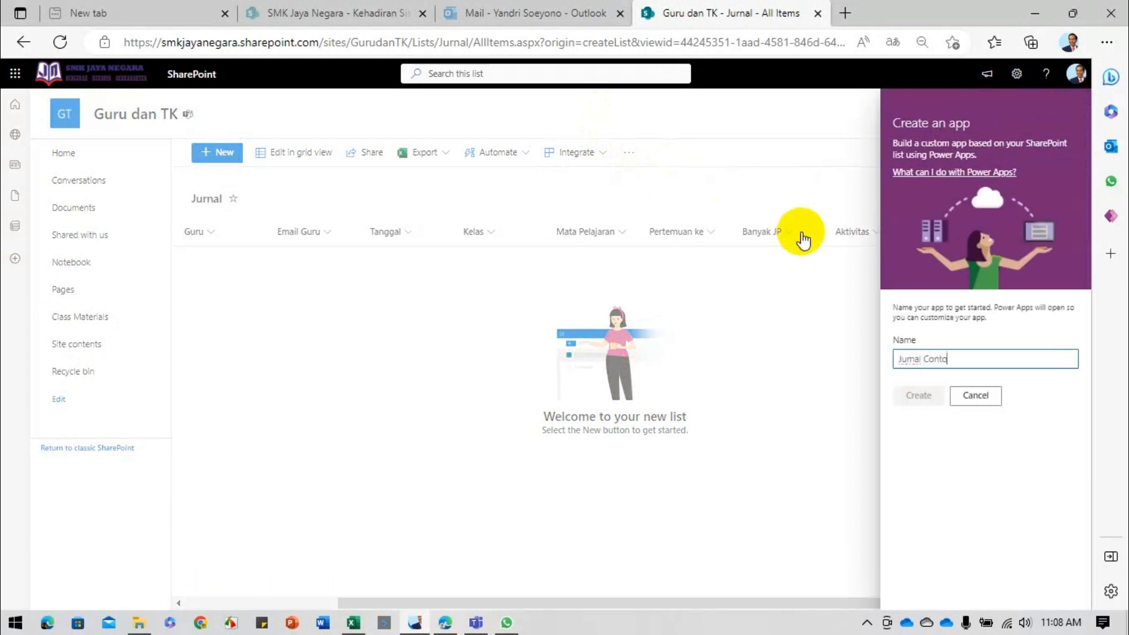
{"action": "left_click", "coordinate": [909, 396]}
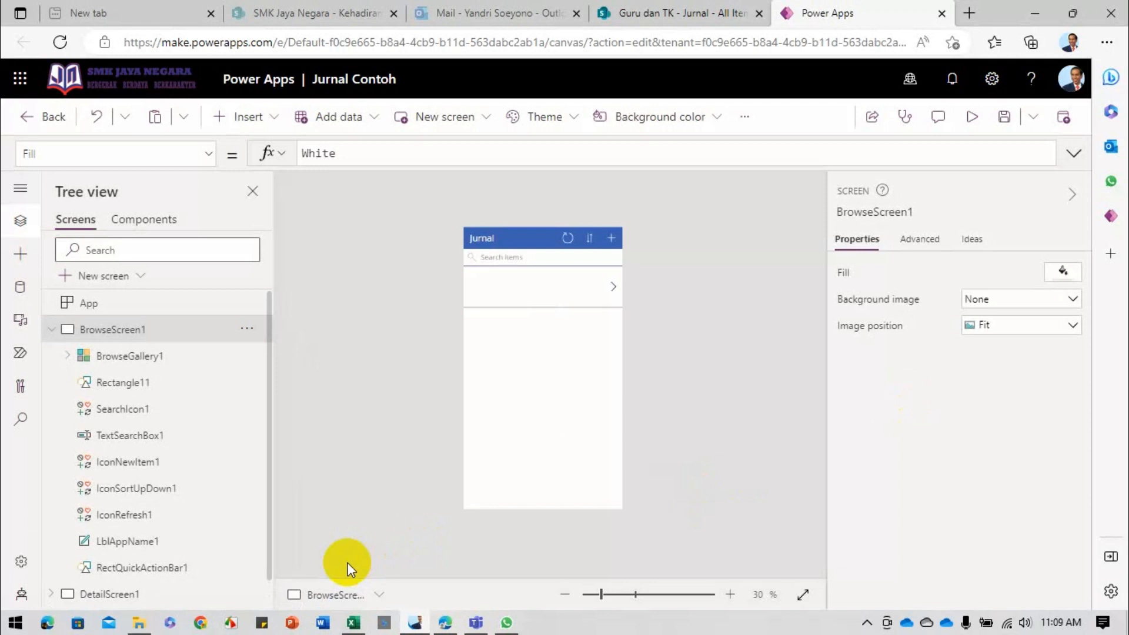
- Examine the controls of BrowseScreen1, including those inside BrowseGallery1, and collapse the screen in the tree
{"action": "left_click", "coordinate": [68, 358]}
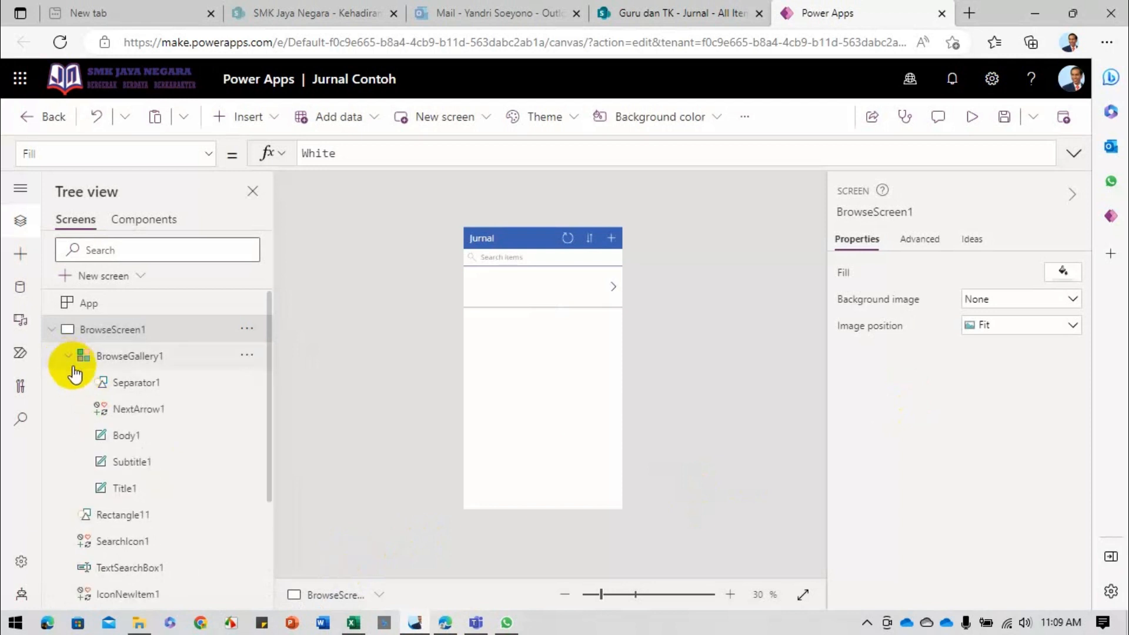
{"action": "left_click", "coordinate": [69, 360]}
{"action": "scroll", "coordinate": [75, 396], "scroll_direction": "down", "scroll_amount": 1}
{"action": "scroll", "coordinate": [74, 394], "scroll_direction": "up", "scroll_amount": 1}
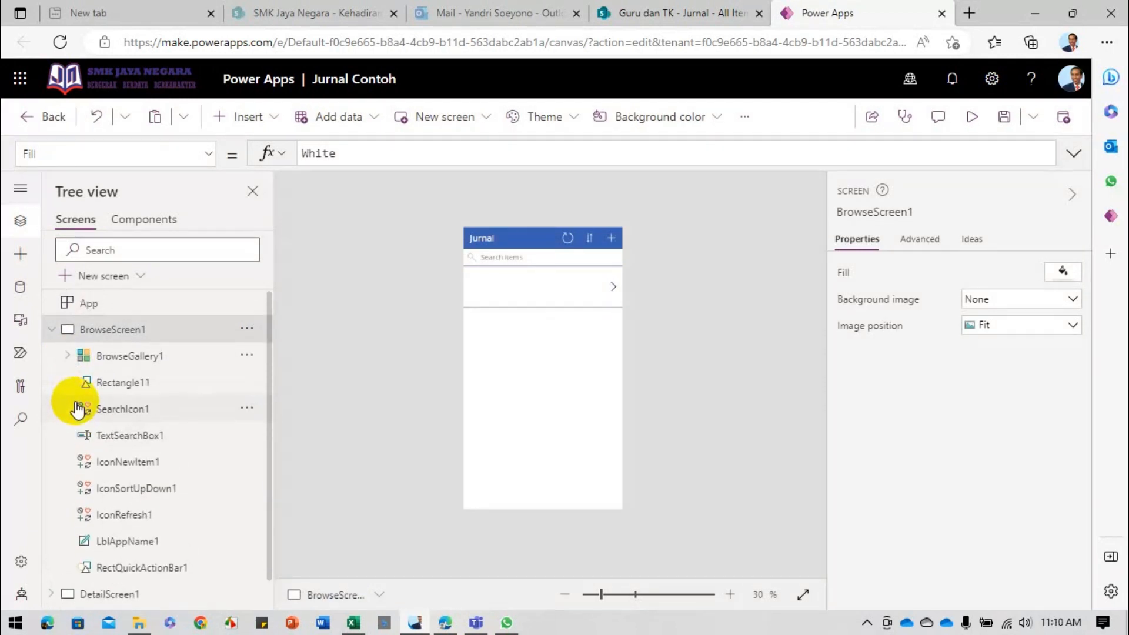
{"action": "left_click", "coordinate": [52, 330]}
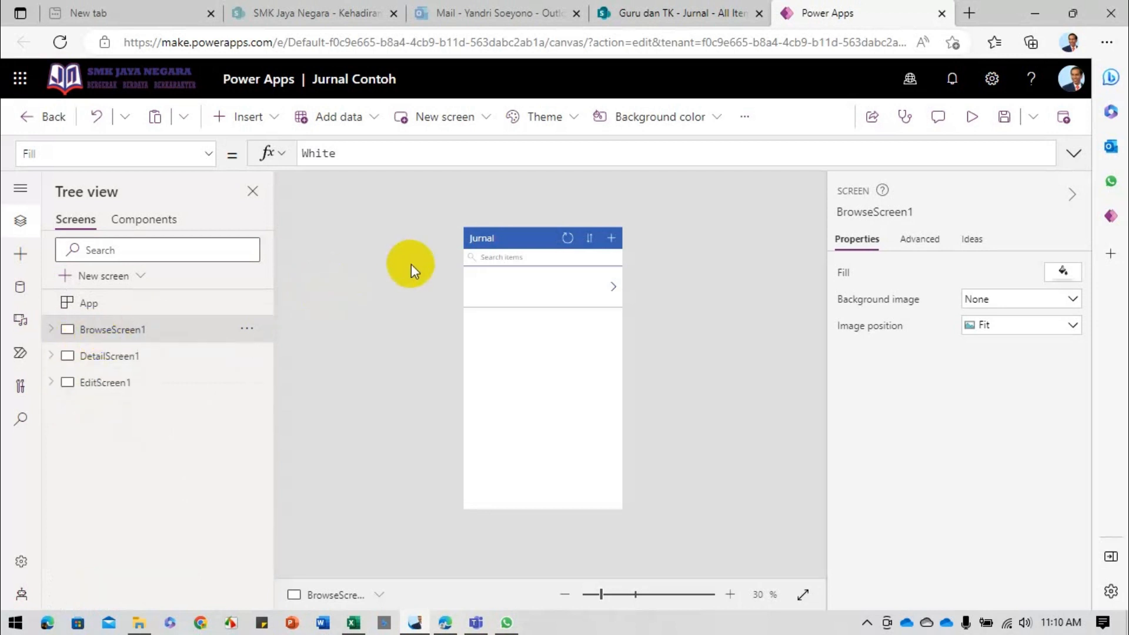
- Preview the app, look through its new-item form for the Jurnal fields, and return to the editor without saving an entry
{"action": "left_click", "coordinate": [971, 117]}
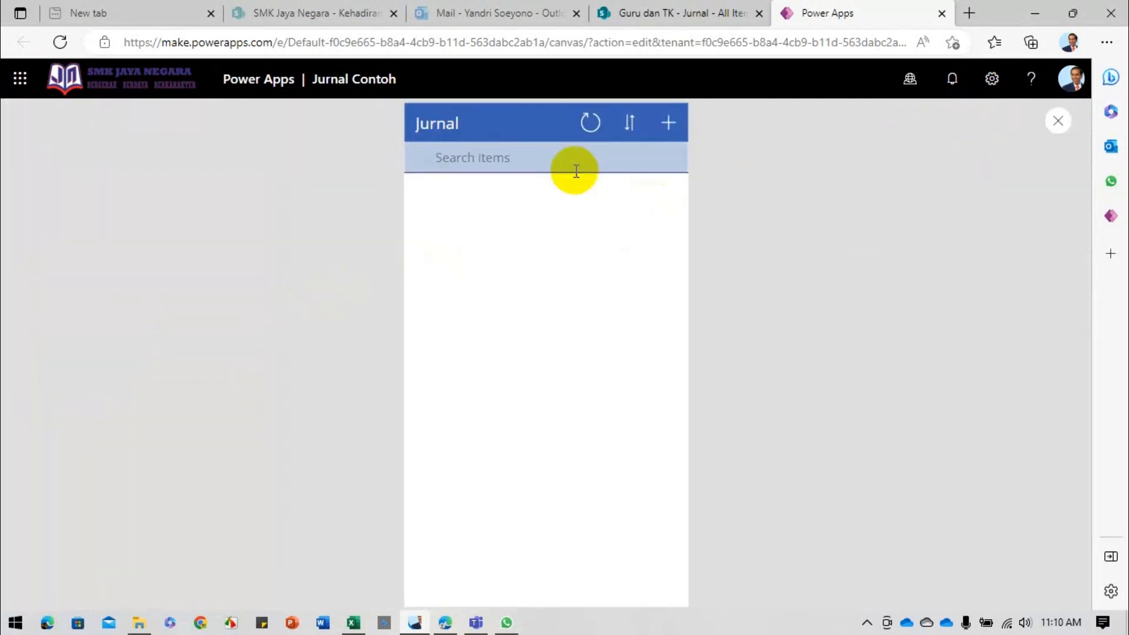
{"action": "left_click", "coordinate": [668, 125]}
{"action": "scroll", "coordinate": [544, 202], "scroll_direction": "down", "scroll_amount": 1}
{"action": "scroll", "coordinate": [524, 322], "scroll_direction": "up", "scroll_amount": 1}
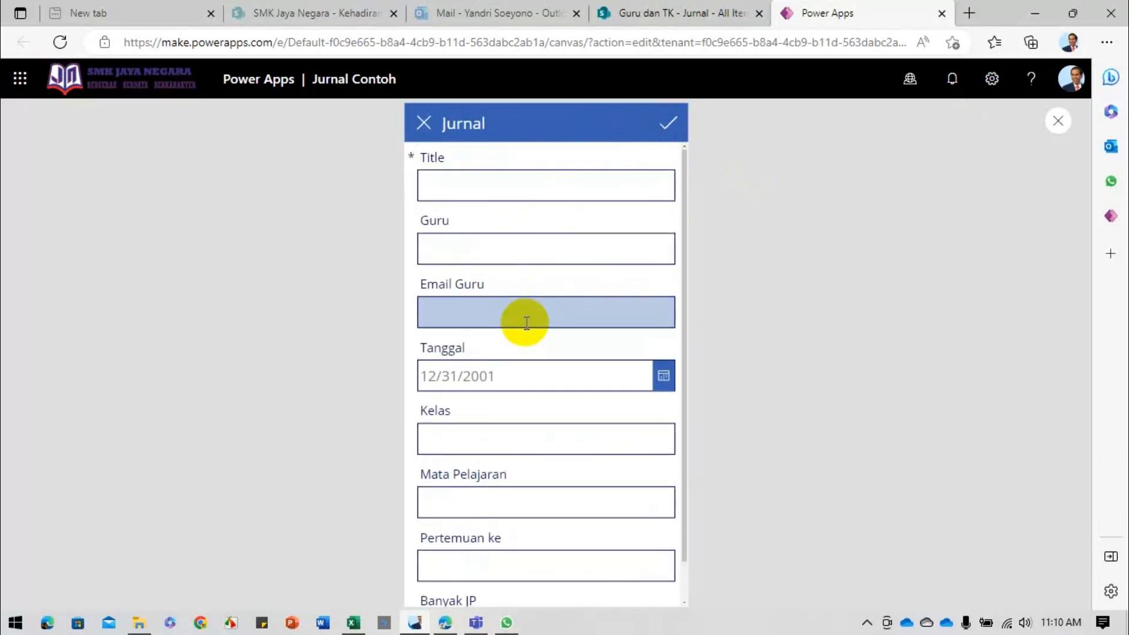
{"action": "left_click", "coordinate": [423, 123]}
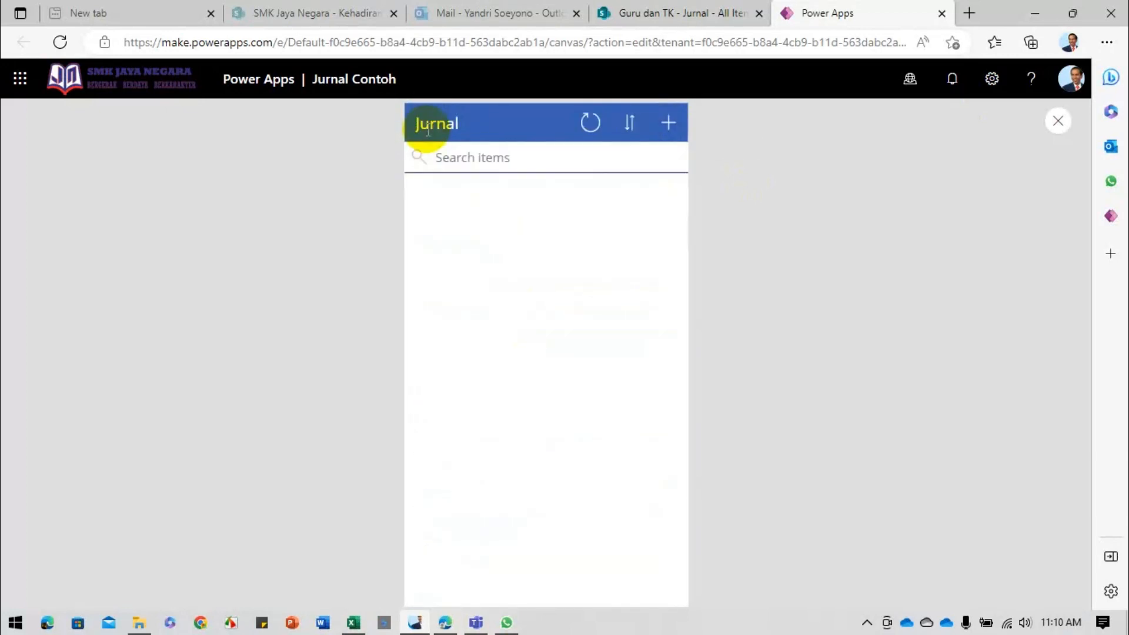
{"action": "left_click", "coordinate": [1052, 127]}
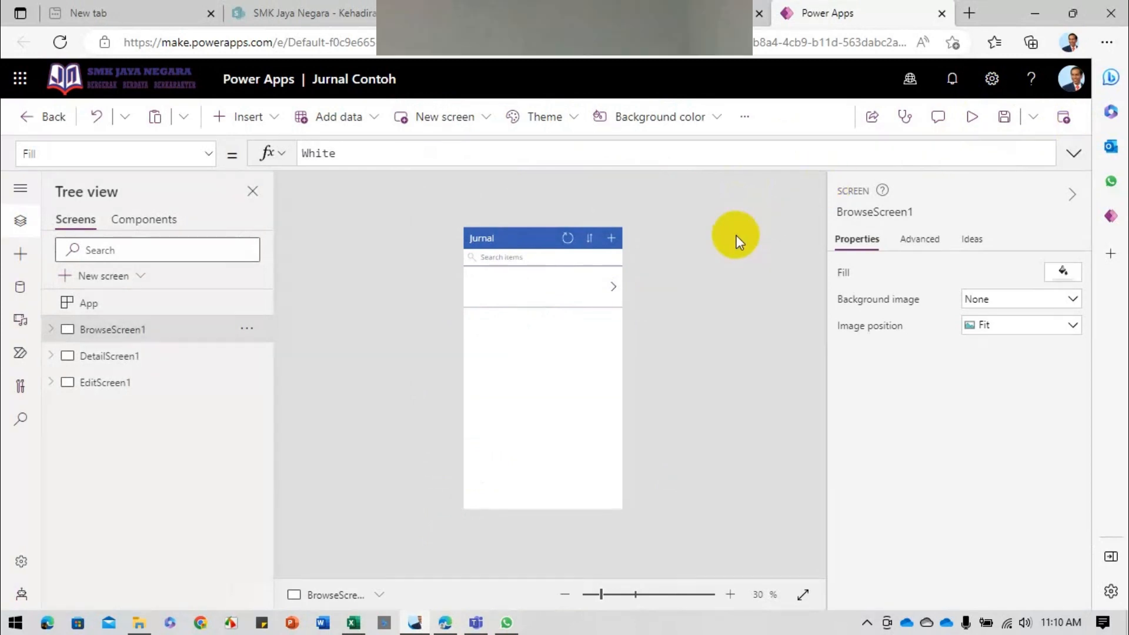